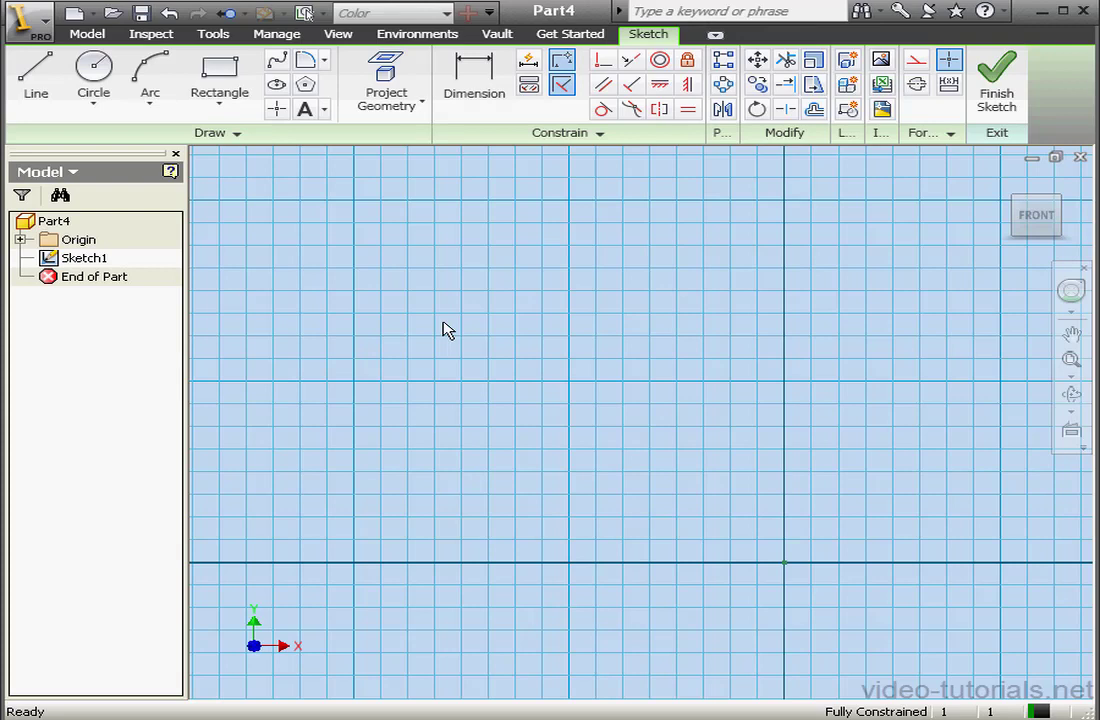
Draw a closed five-line wedge outline: tall left, long bottom, short right, flat top, sloped return.
left_click(38, 80)
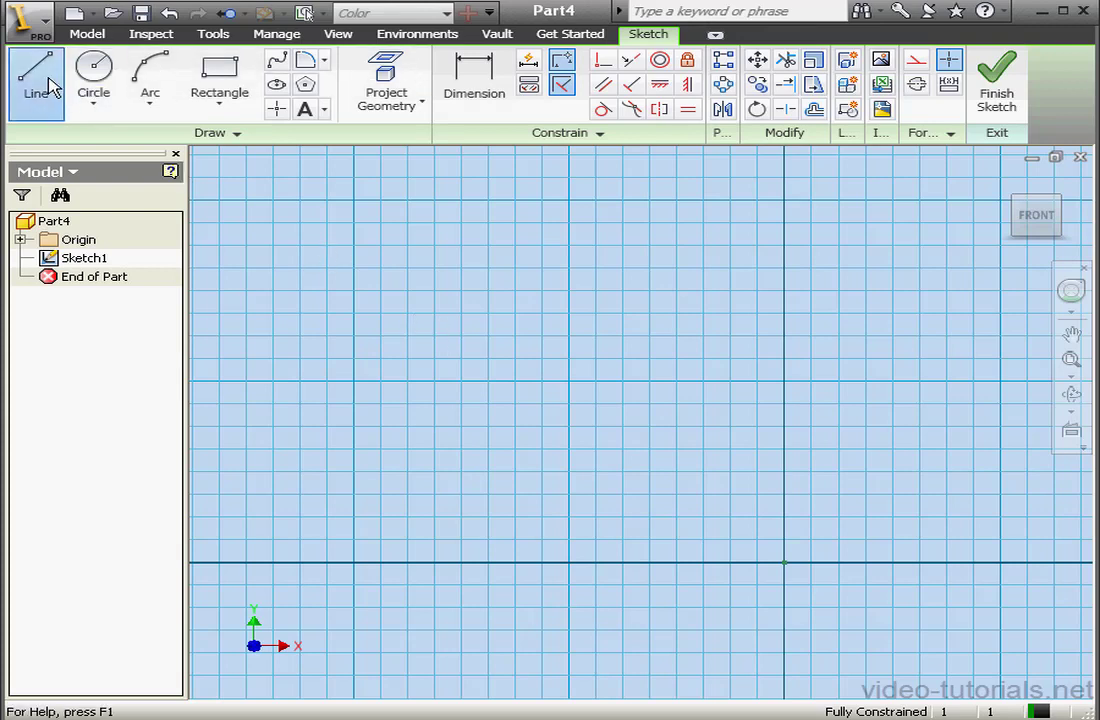
left_click(354, 381)
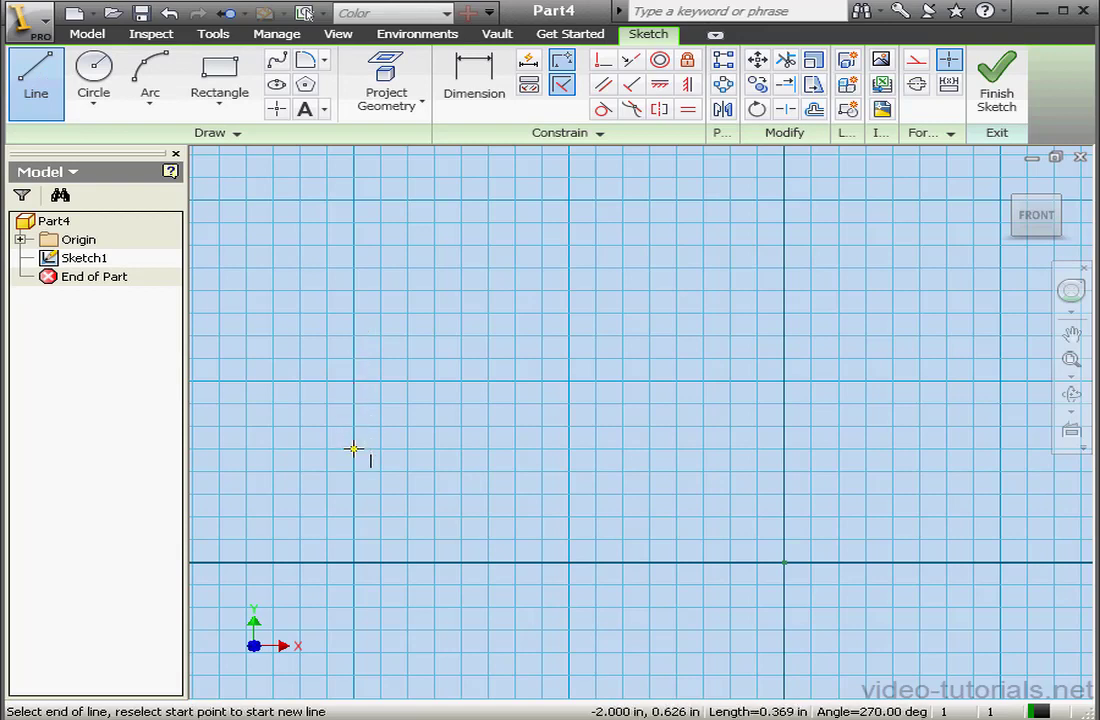
left_click(354, 449)
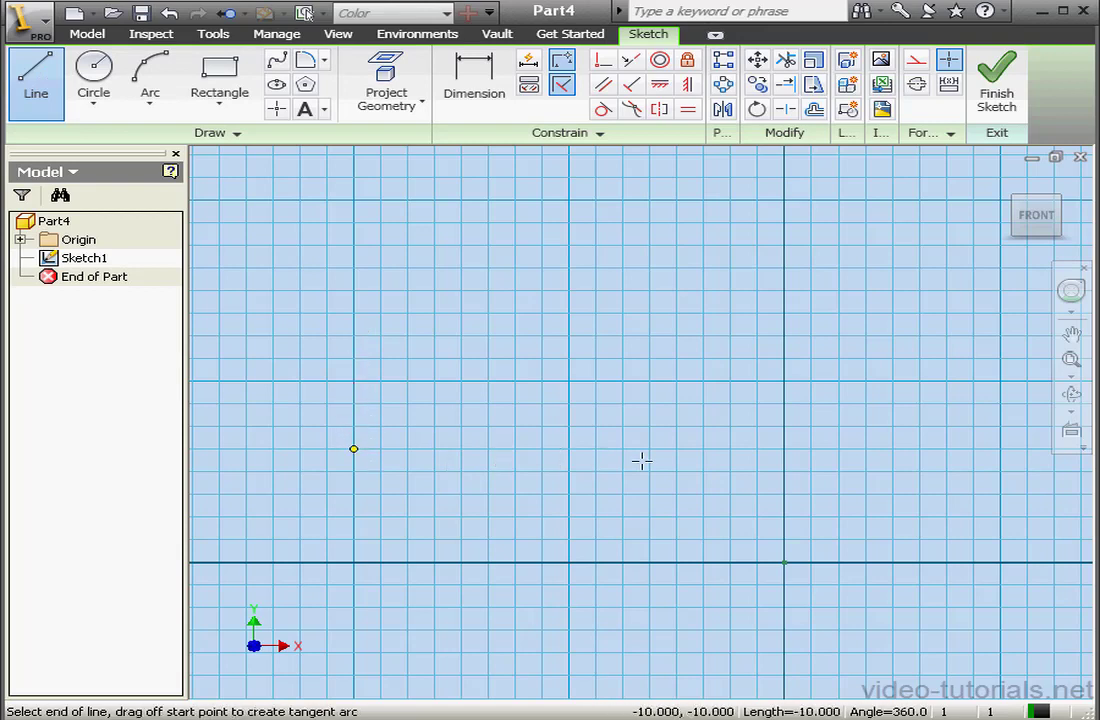
left_click(708, 449)
left_click(708, 427)
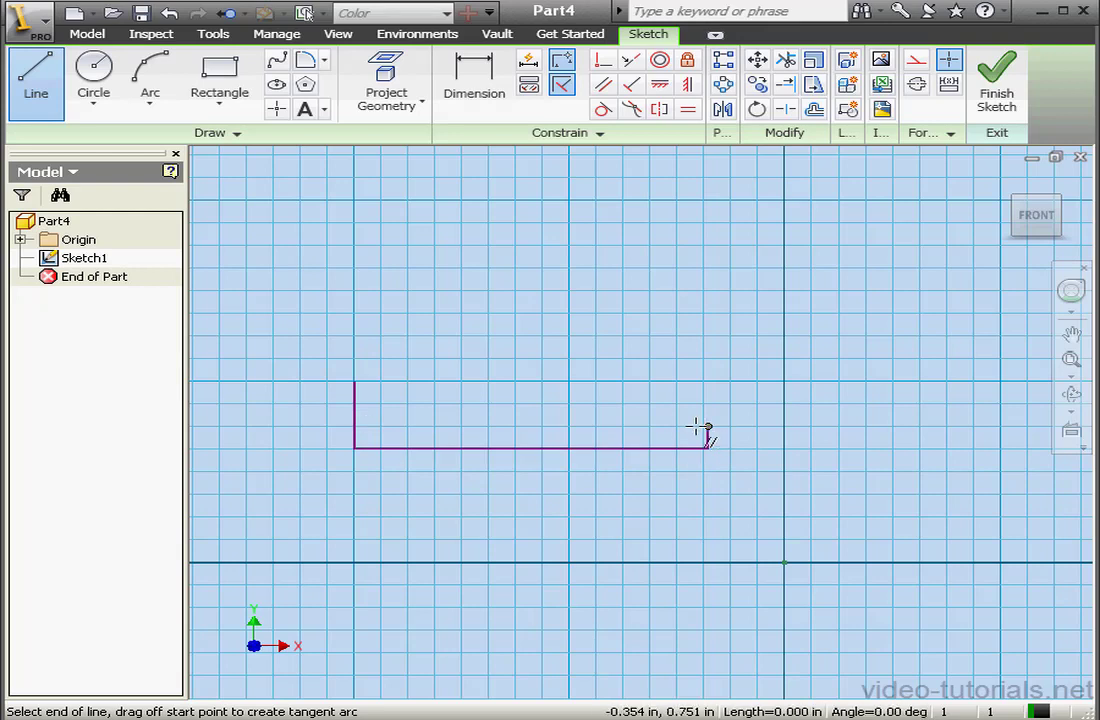
left_click(595, 427)
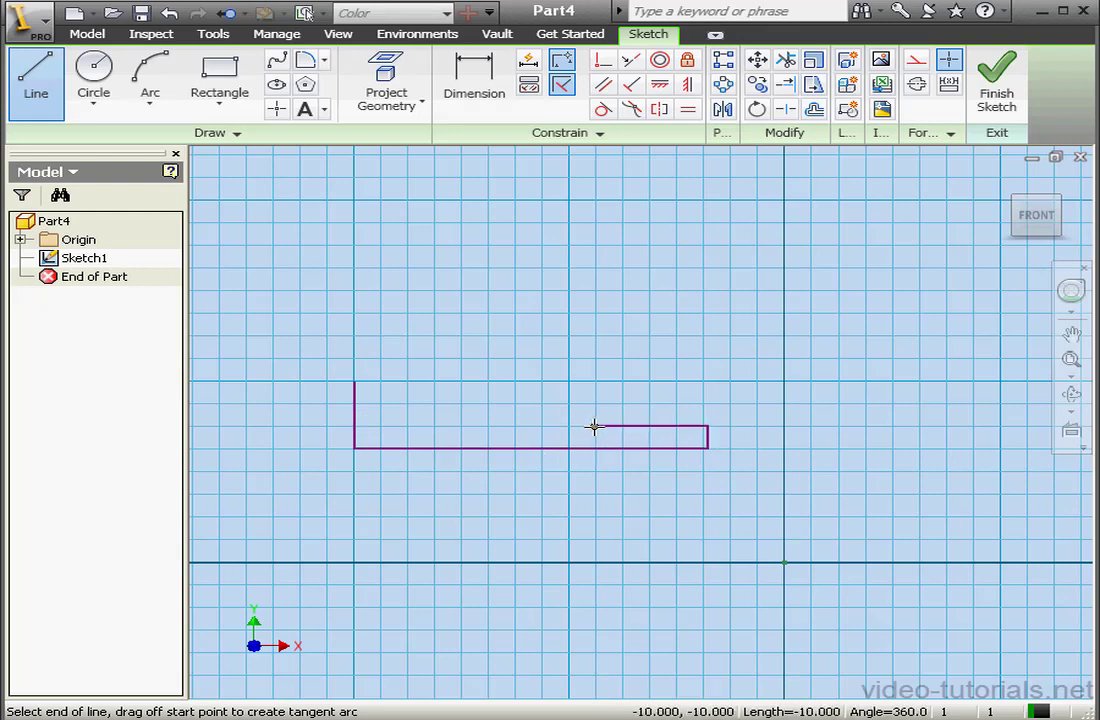
left_click(355, 383)
right_click(356, 384)
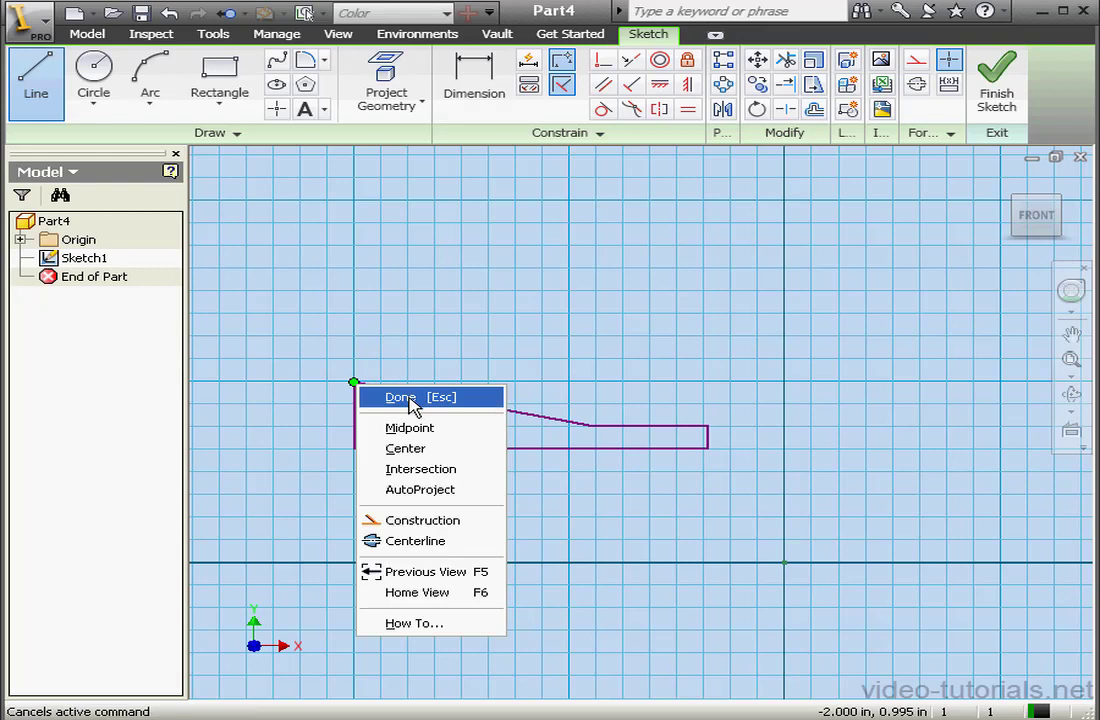
Dimension the wedge's bottom edge to 1.500 in.
left_click(405, 398)
left_click(474, 75)
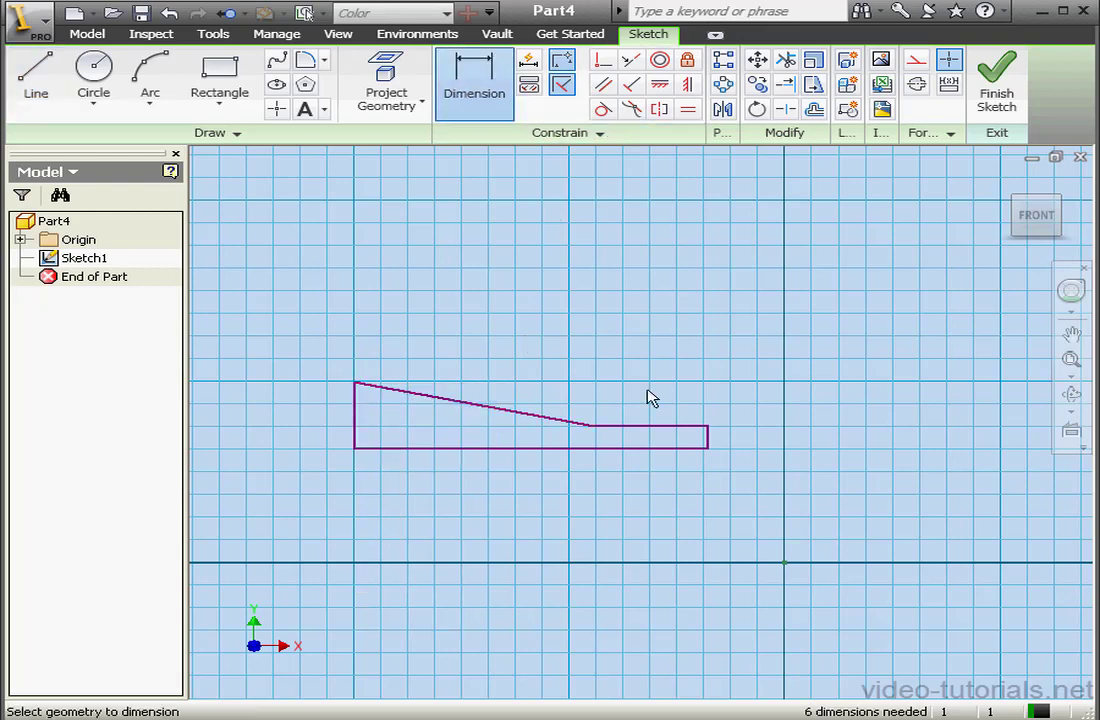
left_click(582, 452)
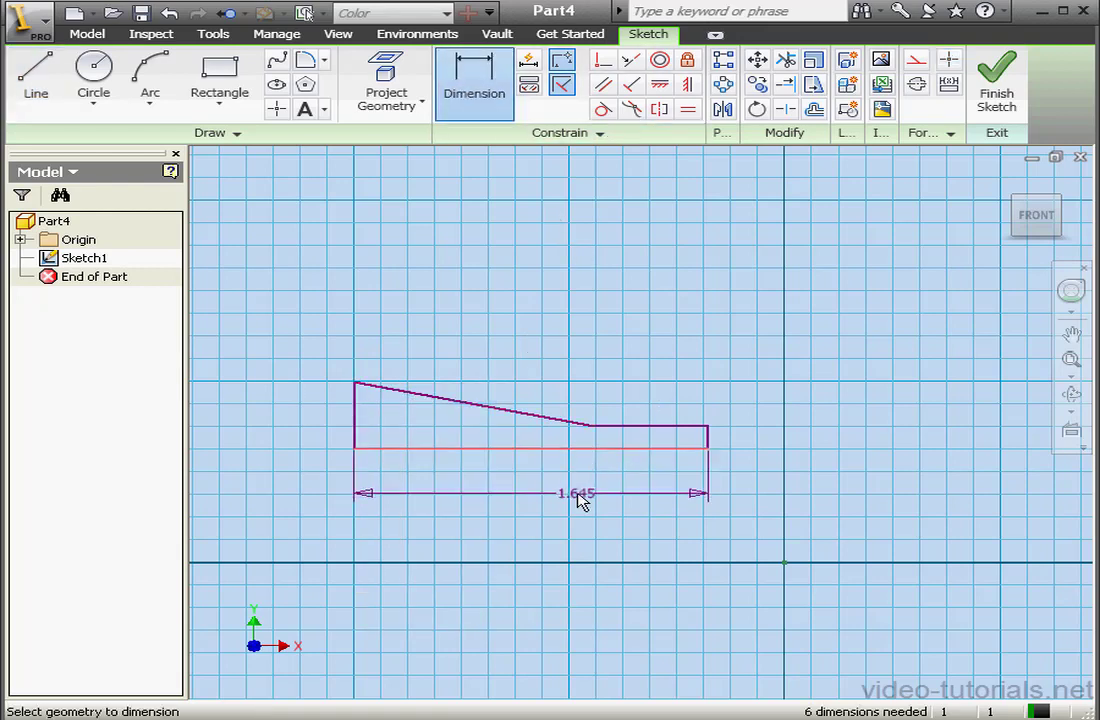
left_click(590, 500)
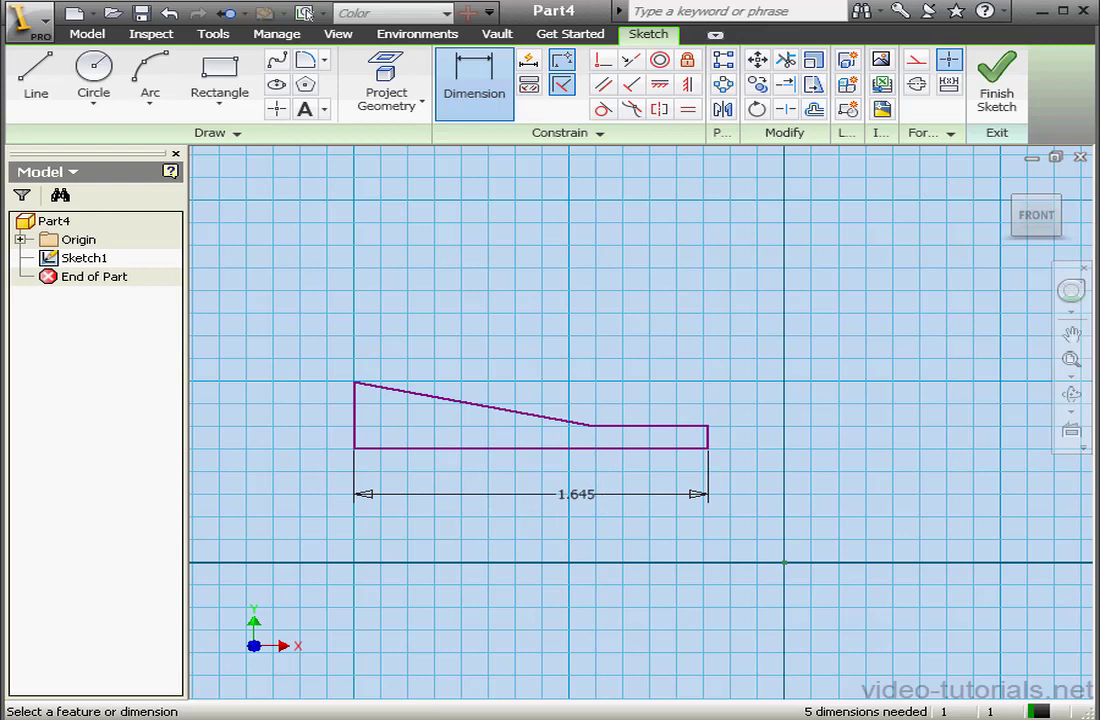
left_click(506, 473)
key("shift+End")
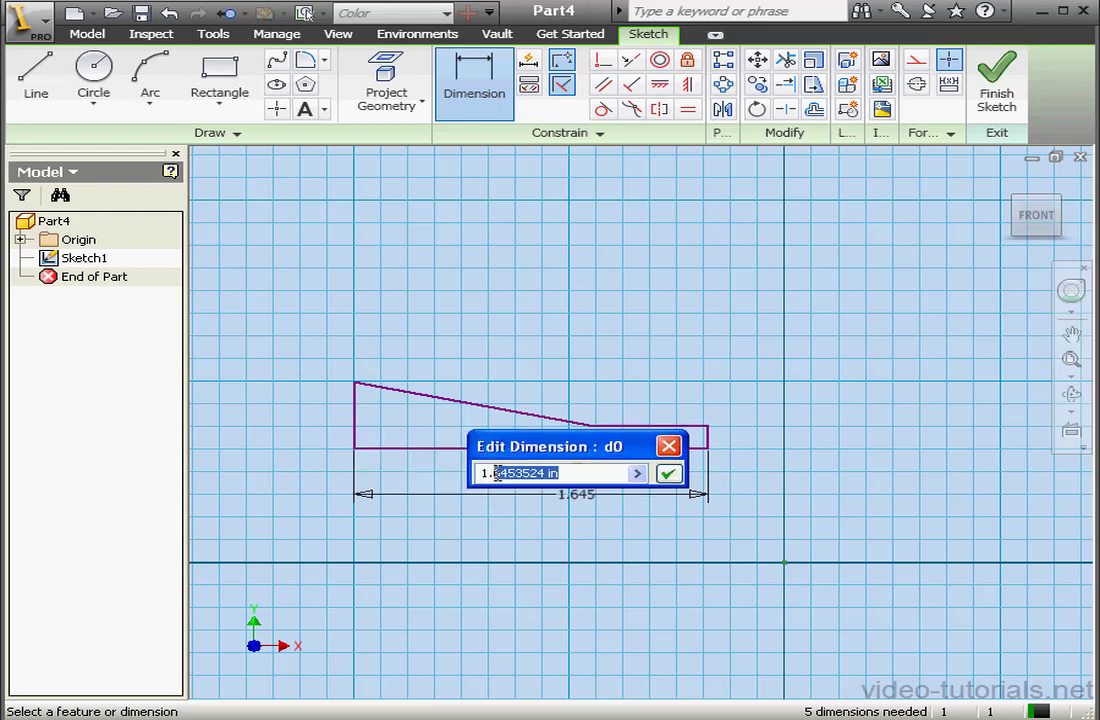
type("5")
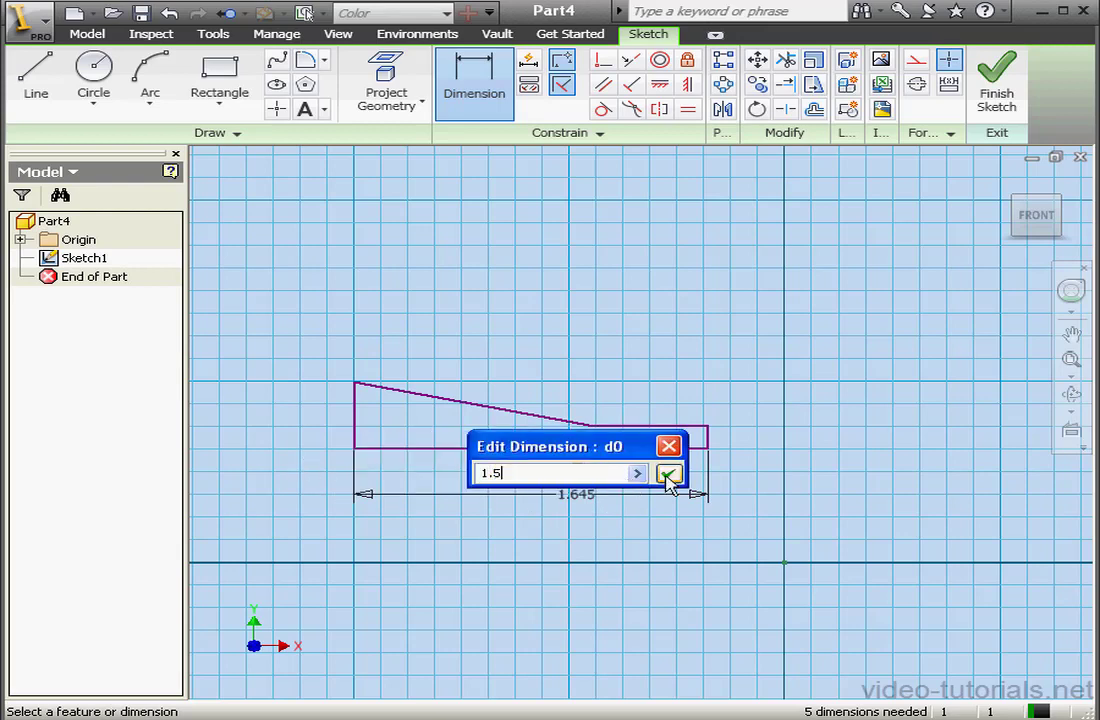
left_click(666, 474)
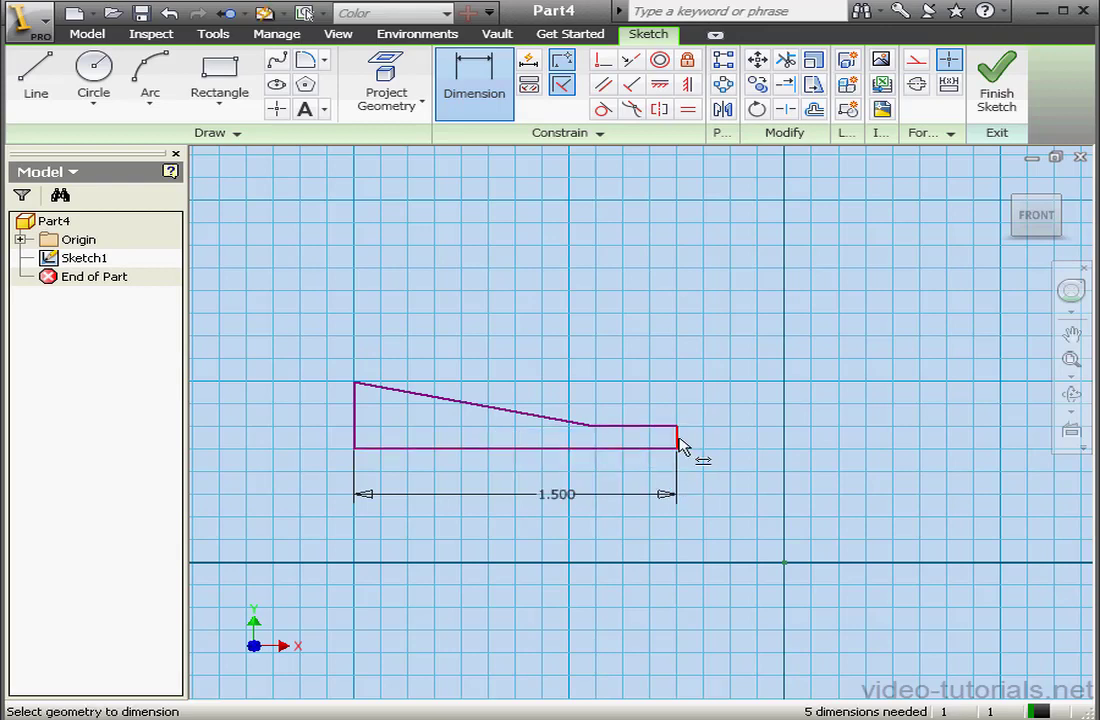
Dimension the right side height to .125 and the left side height to .375.
left_click(678, 440)
left_click(729, 490)
left_click_drag(314, 538, 260, 538)
type("5")
left_click(425, 545)
left_click(356, 435)
left_click(311, 496)
left_click_drag(306, 492, 244, 493)
type("7")
left_click(413, 494)
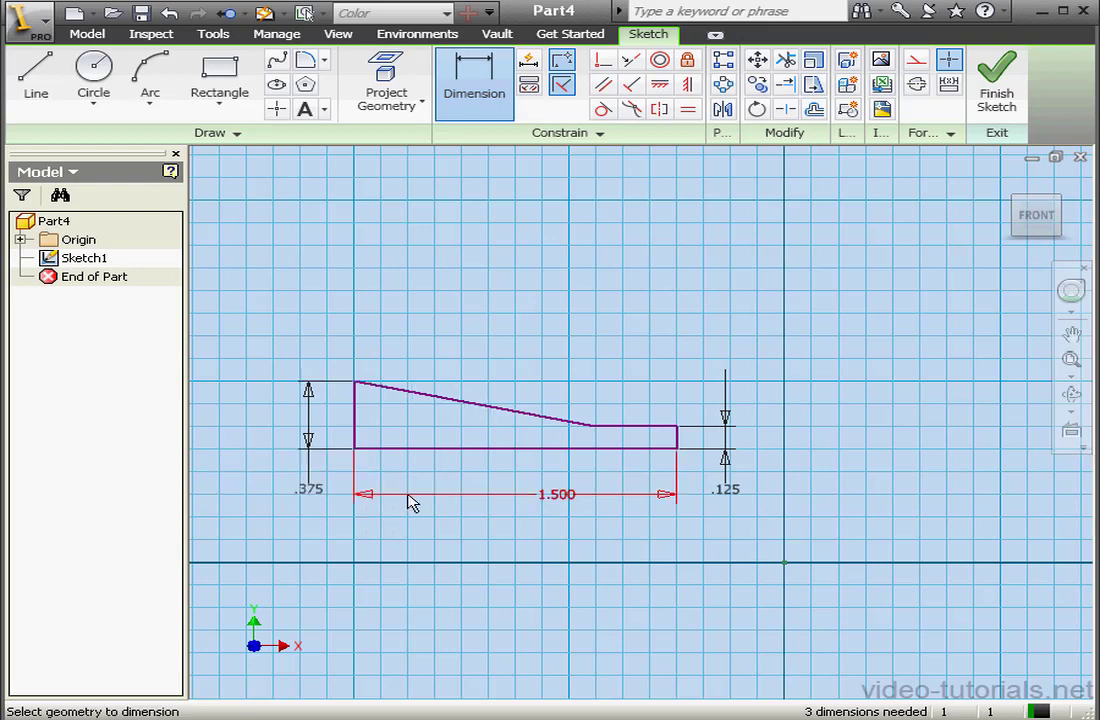
Dimension the flat top to .500 and finish the sketch.
left_click(641, 432)
left_click(660, 386)
left_click_drag(616, 297, 563, 300)
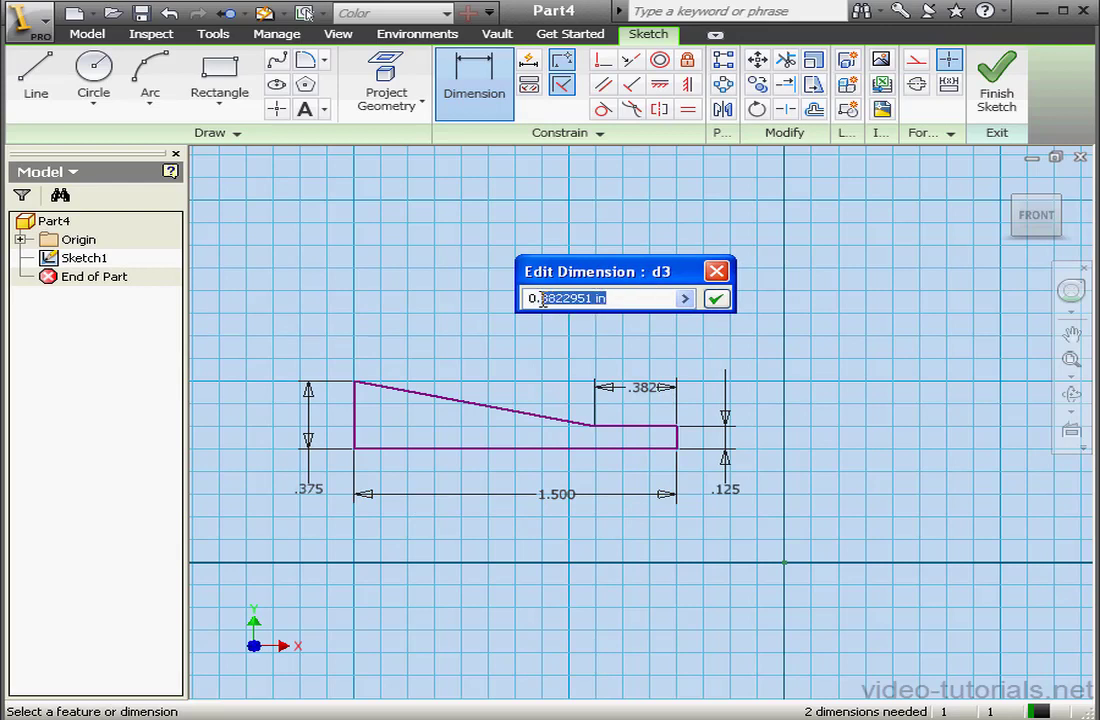
type("5")
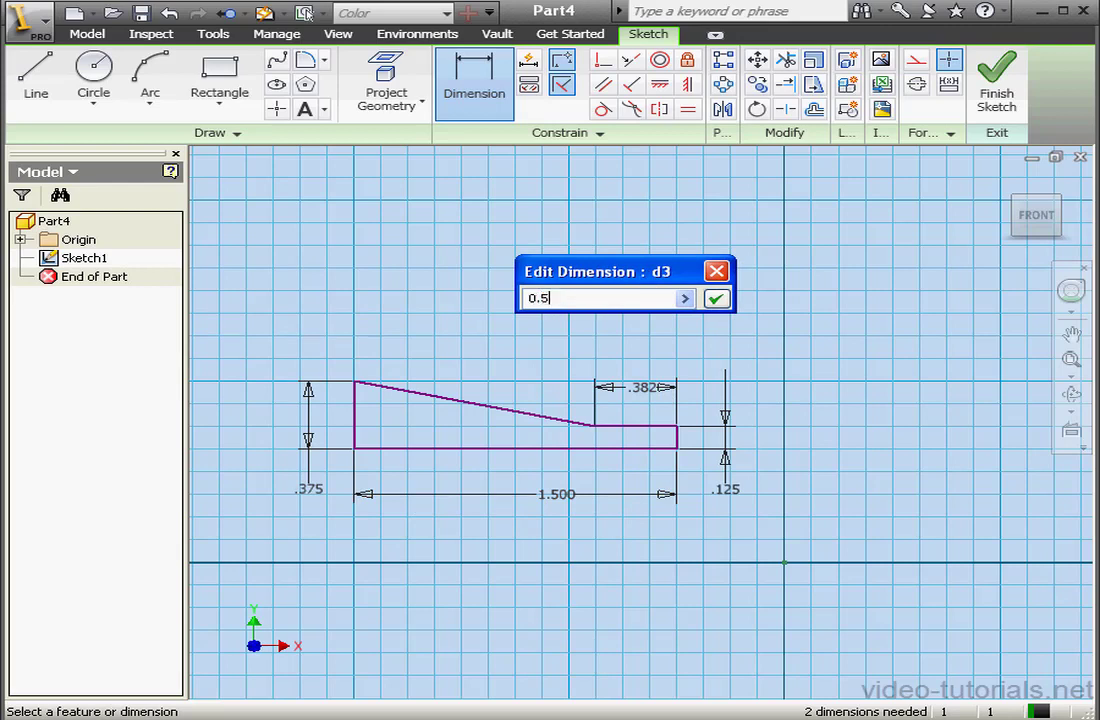
left_click(716, 298)
left_click(997, 90)
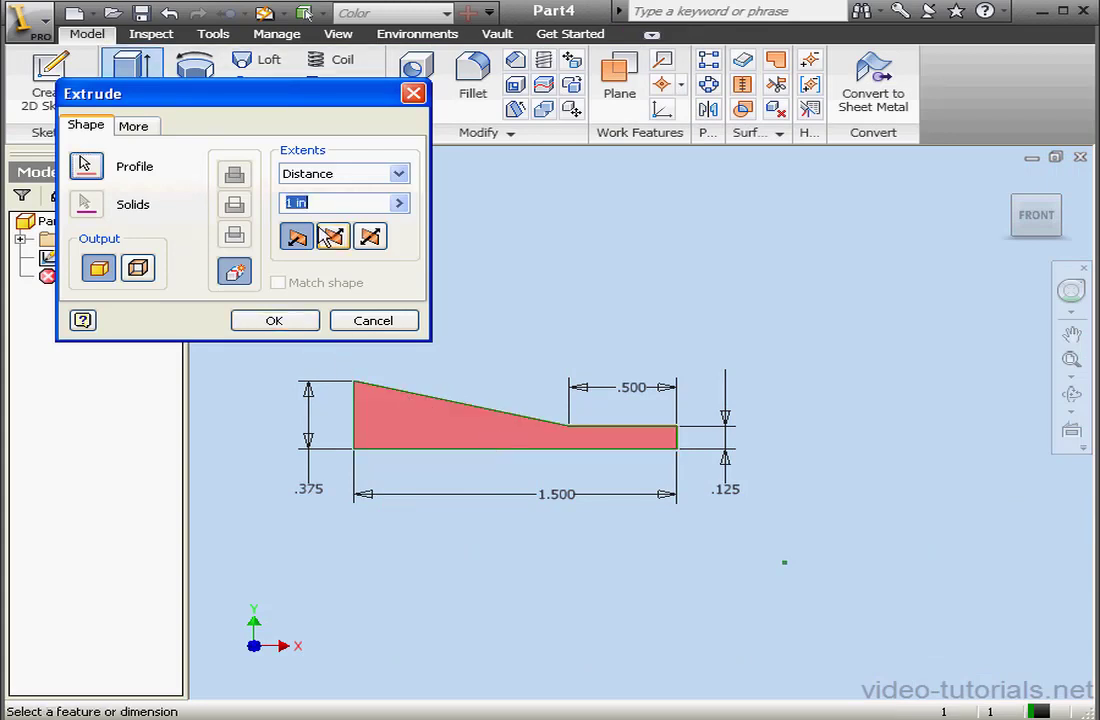
Accept the 1 in distance to create Extrusion1 as a solid wedge.
left_click(290, 322)
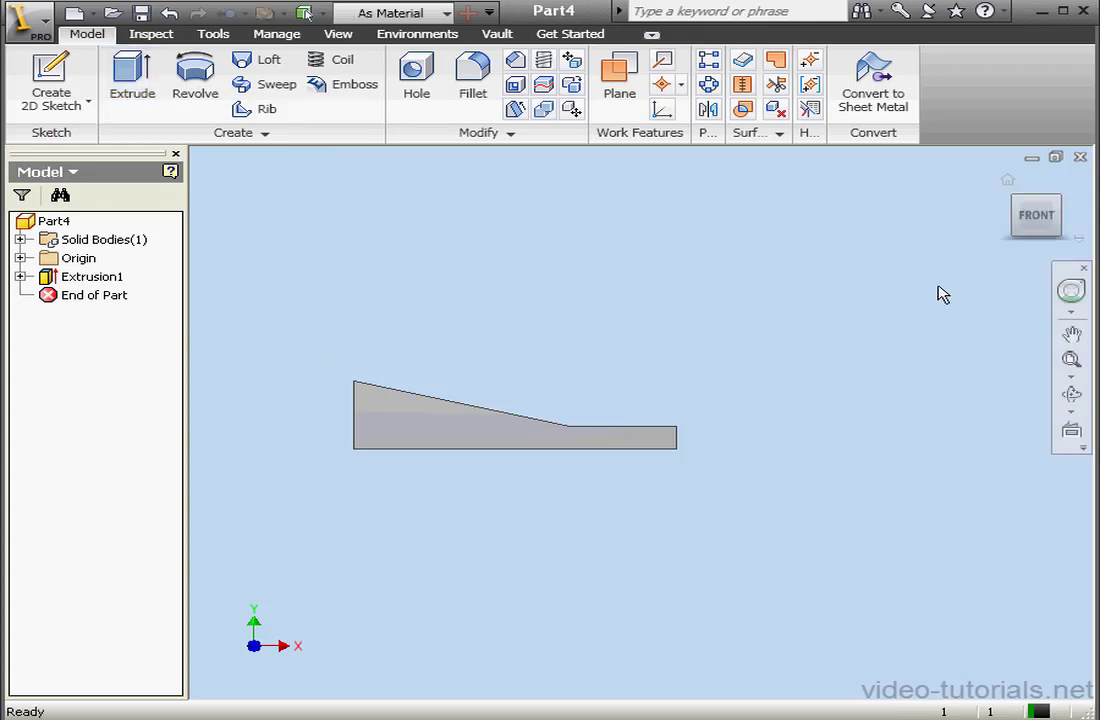
Start Sketch2 on the block's hidden bottom face and view it from the top.
left_click(1008, 180)
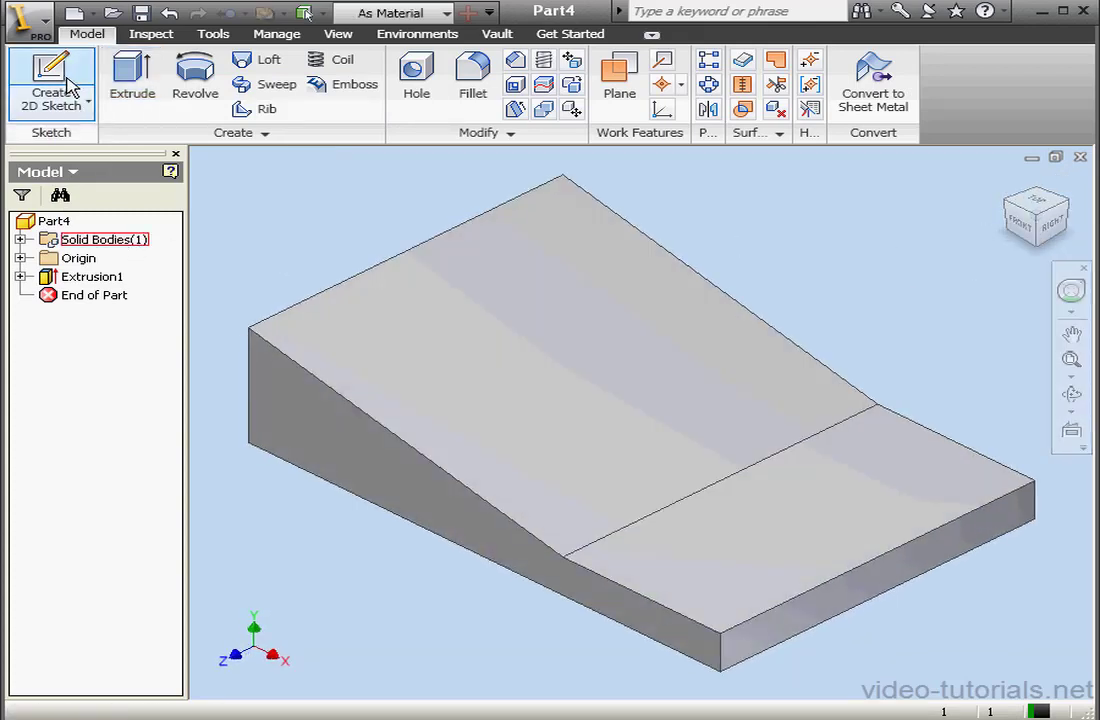
left_click(66, 80)
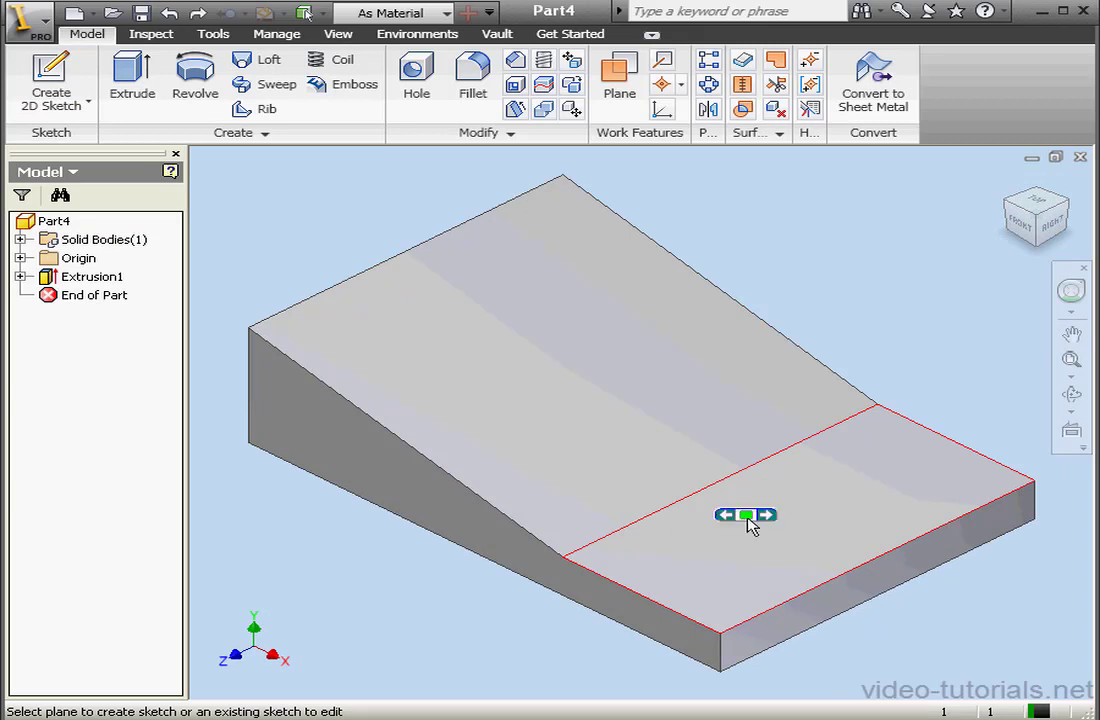
left_click(767, 515)
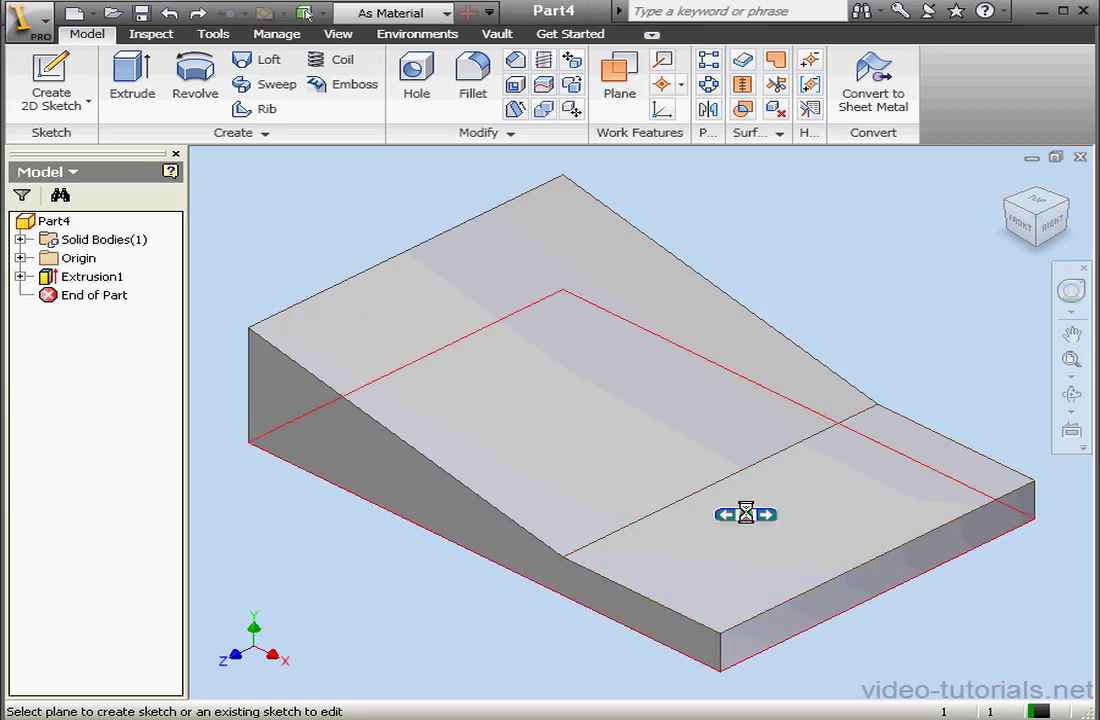
left_click(835, 420)
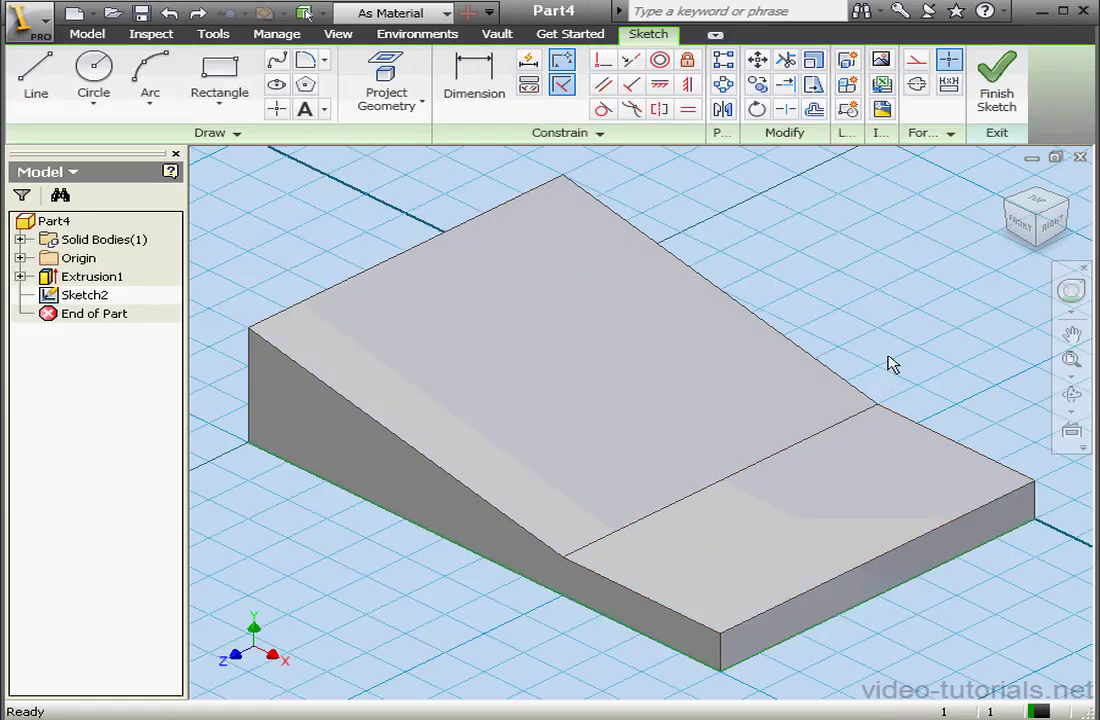
left_click(1040, 205)
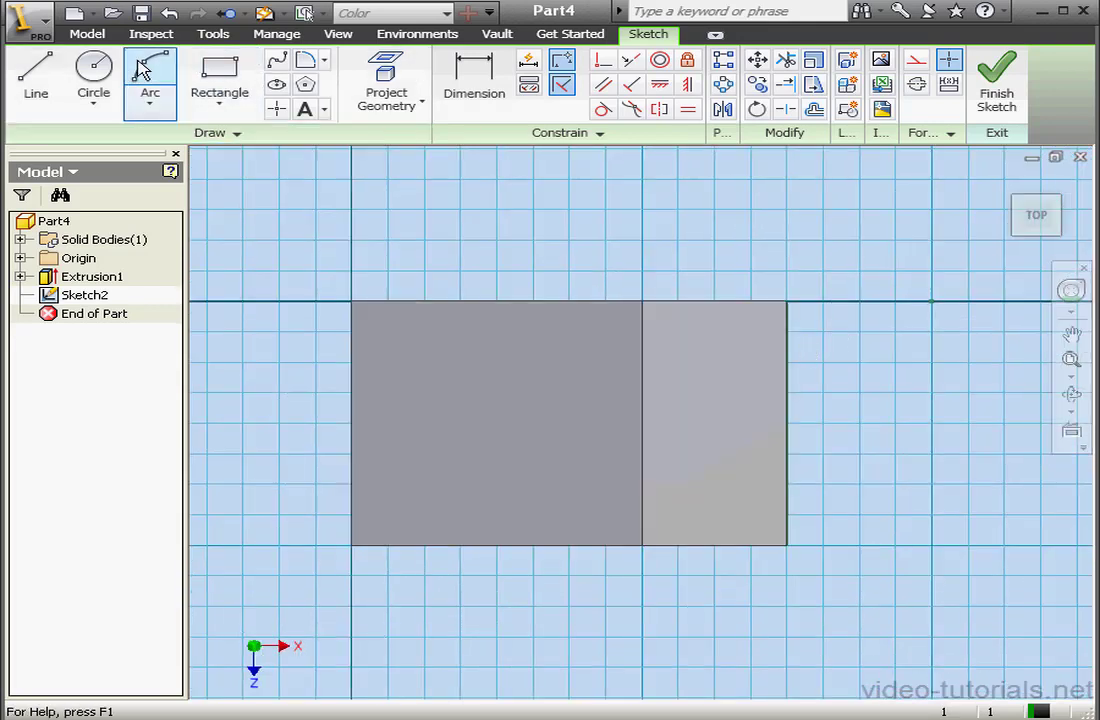
Place a small circle on Sketch2 and turn on Slice Graphics to reveal the sketch.
left_click(96, 68)
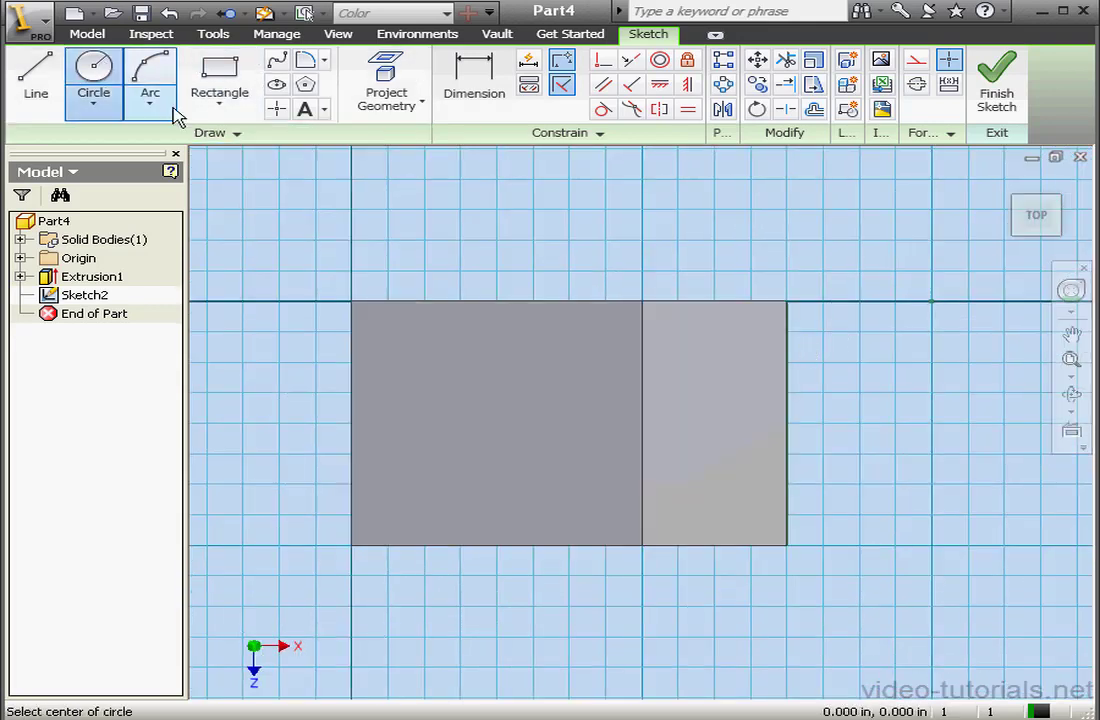
left_click(727, 421)
key("Escape")
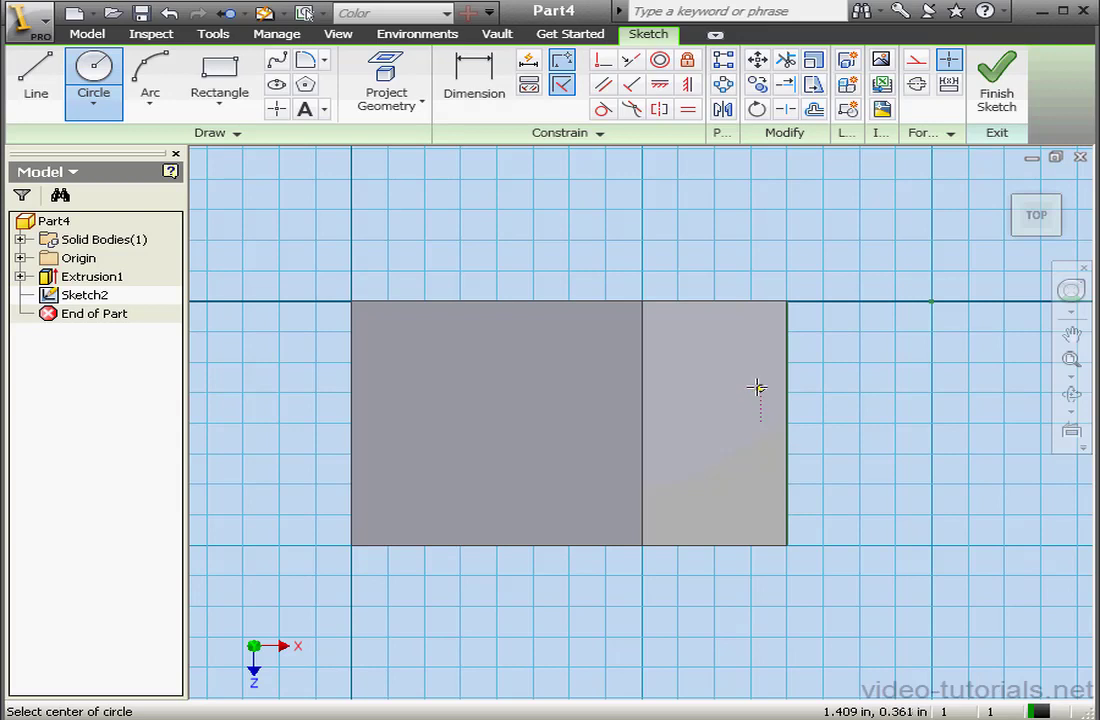
right_click(829, 372)
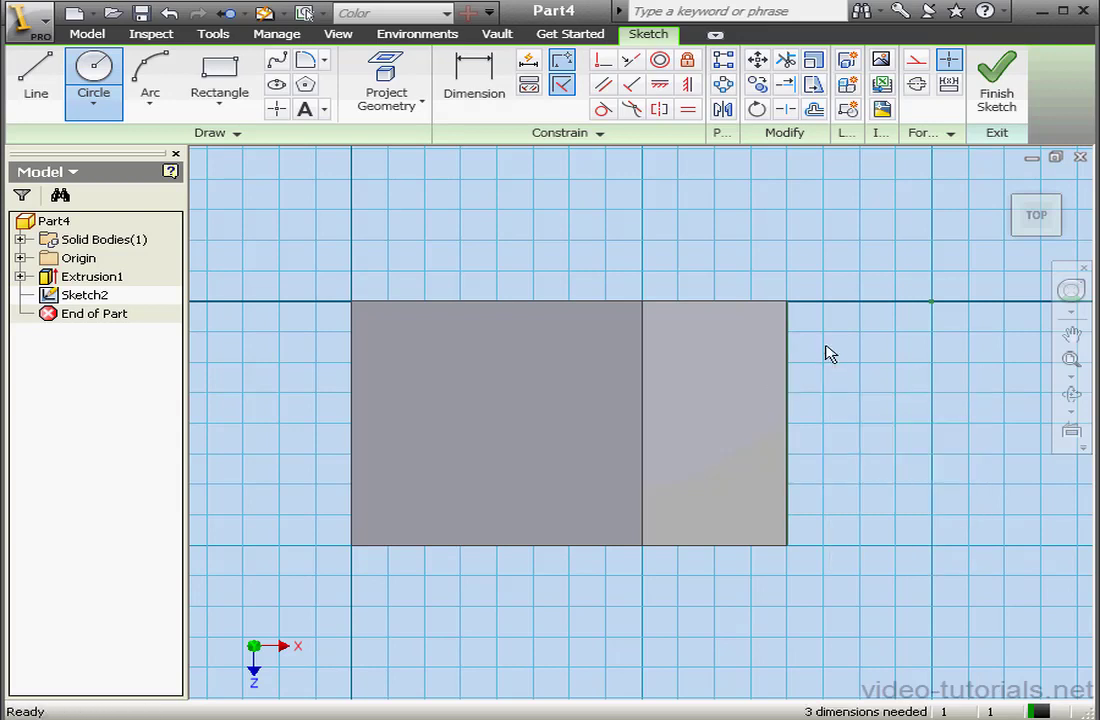
left_click(862, 384)
right_click(824, 342)
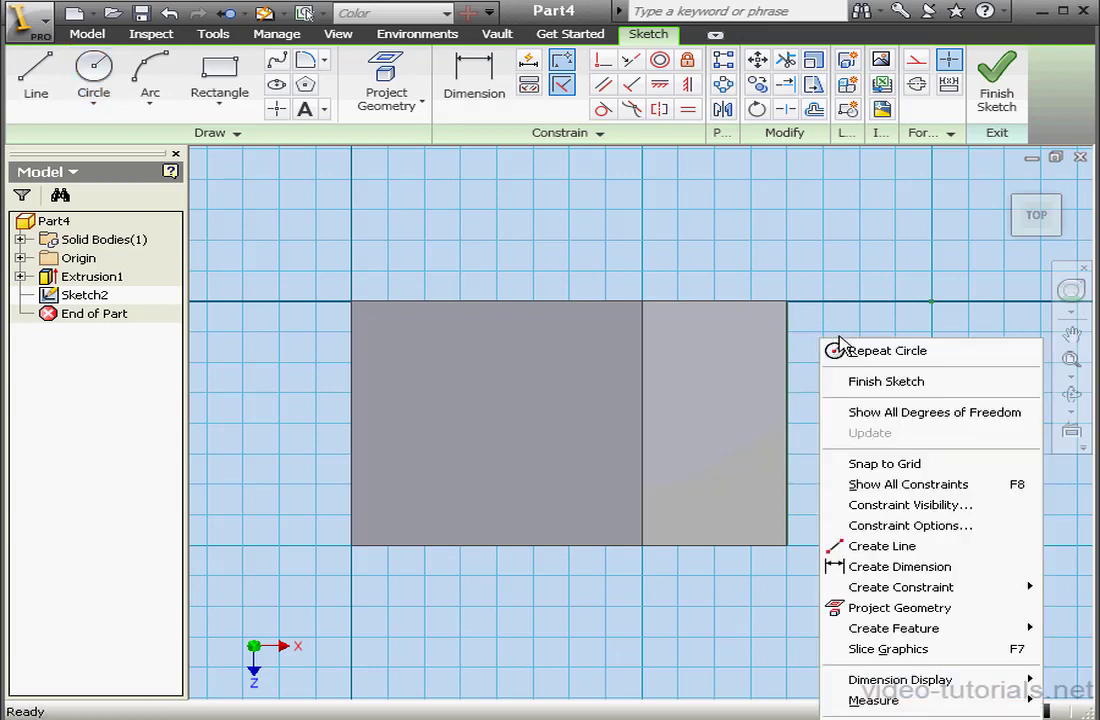
left_click(956, 652)
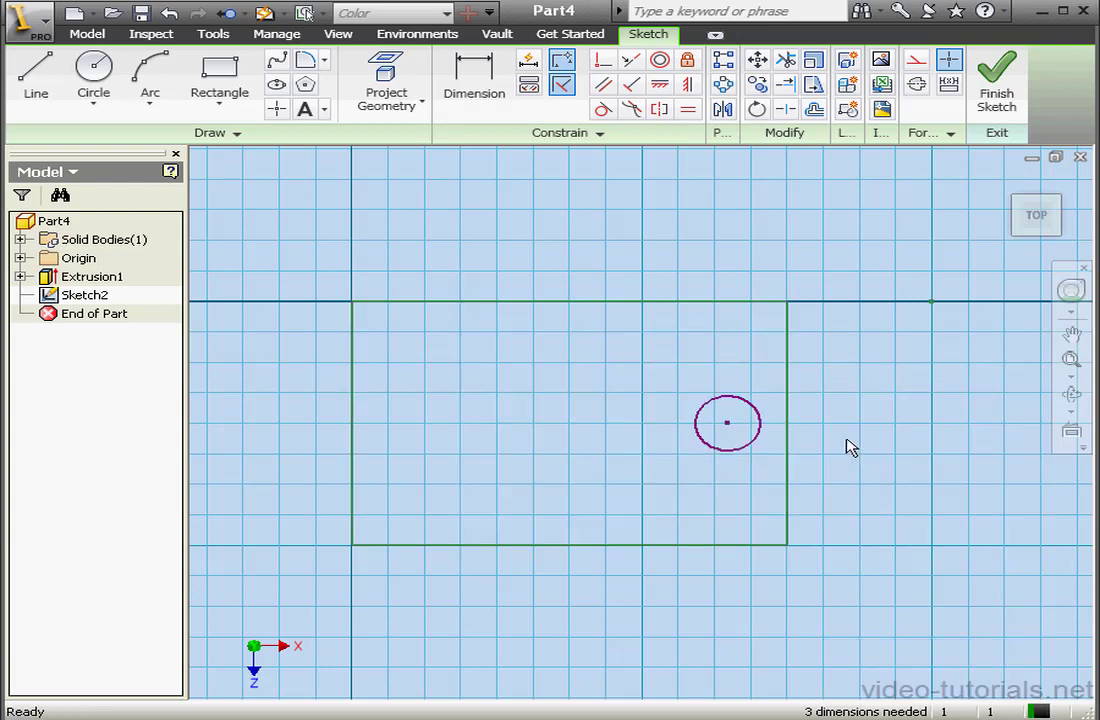
left_click(488, 82)
Set the circle's diameter to .125.
left_click(763, 421)
left_click(835, 370)
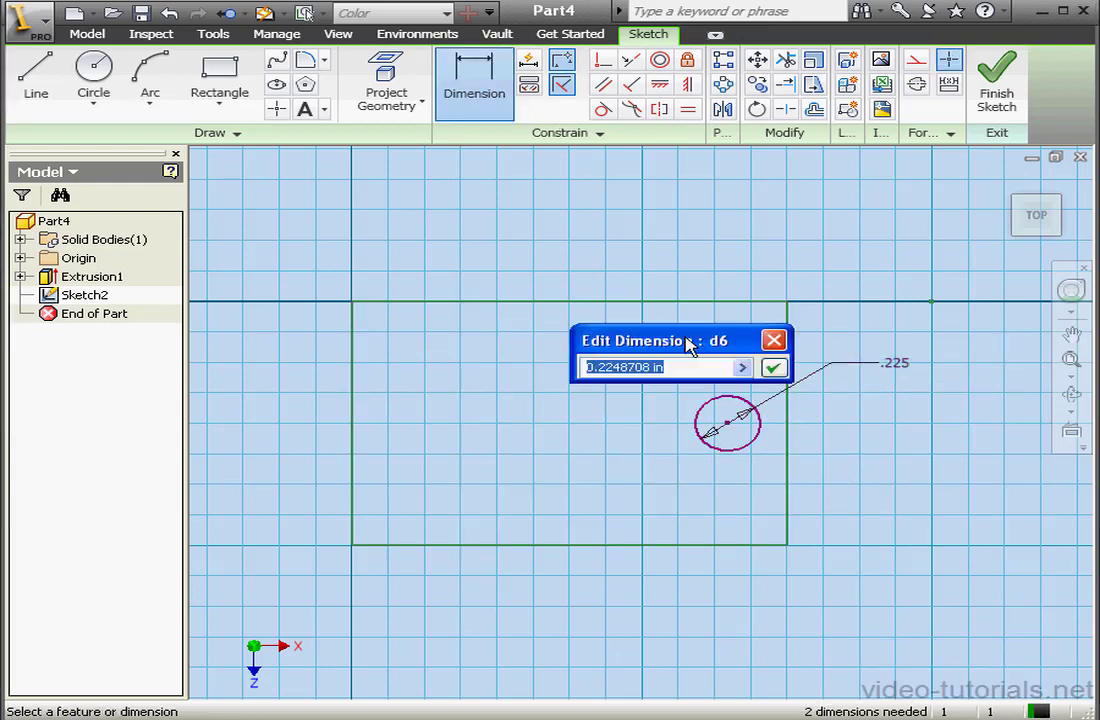
left_click_drag(778, 368, 728, 368)
type("12")
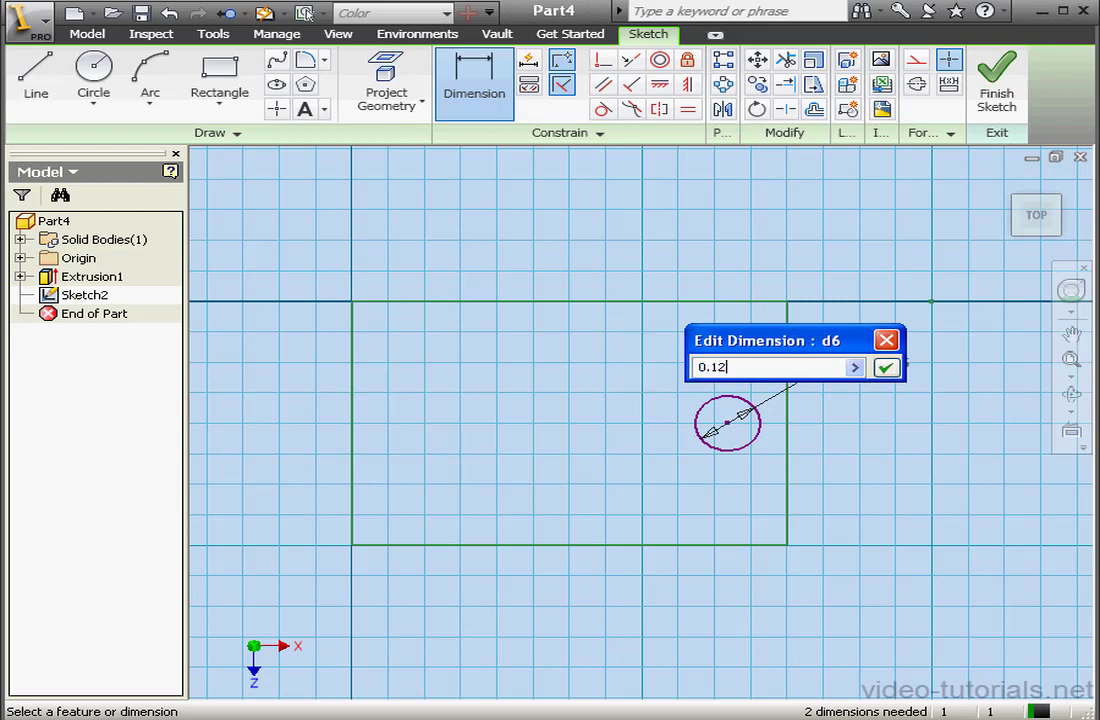
left_click(885, 368)
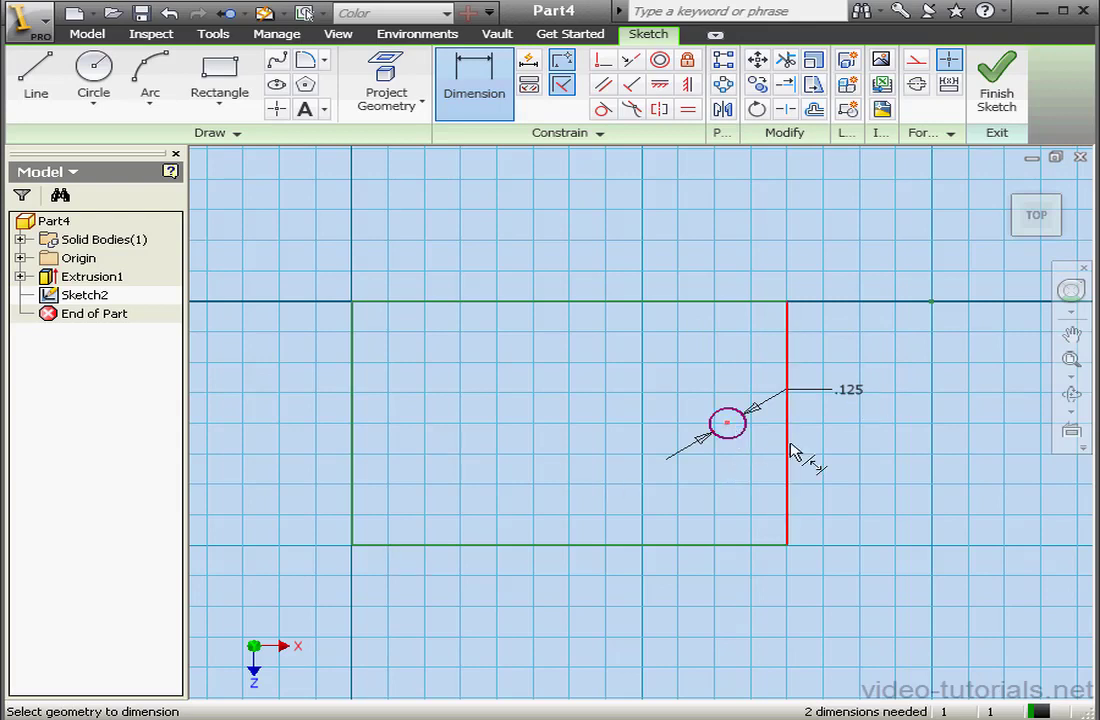
Place the circle's centre .125 from the rectangle's right edge.
left_click(727, 422)
left_click(790, 452)
left_click(858, 426)
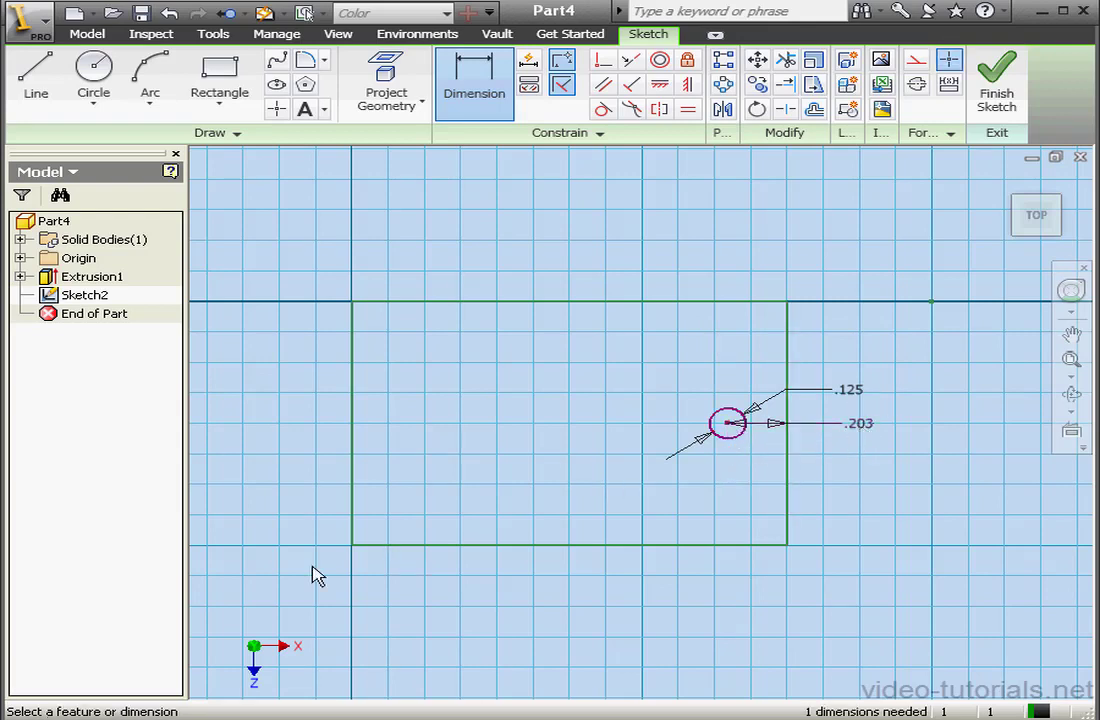
left_click_drag(1051, 525, 903, 560)
left_click(813, 579)
key("shift+End")
type("1")
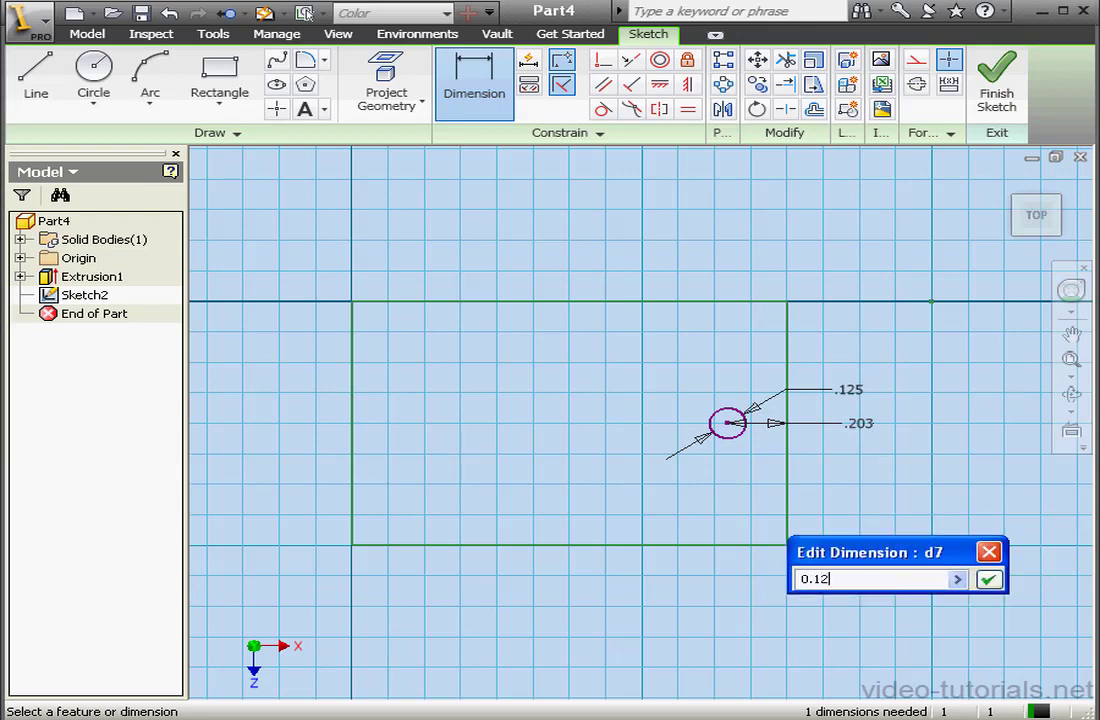
left_click(985, 579)
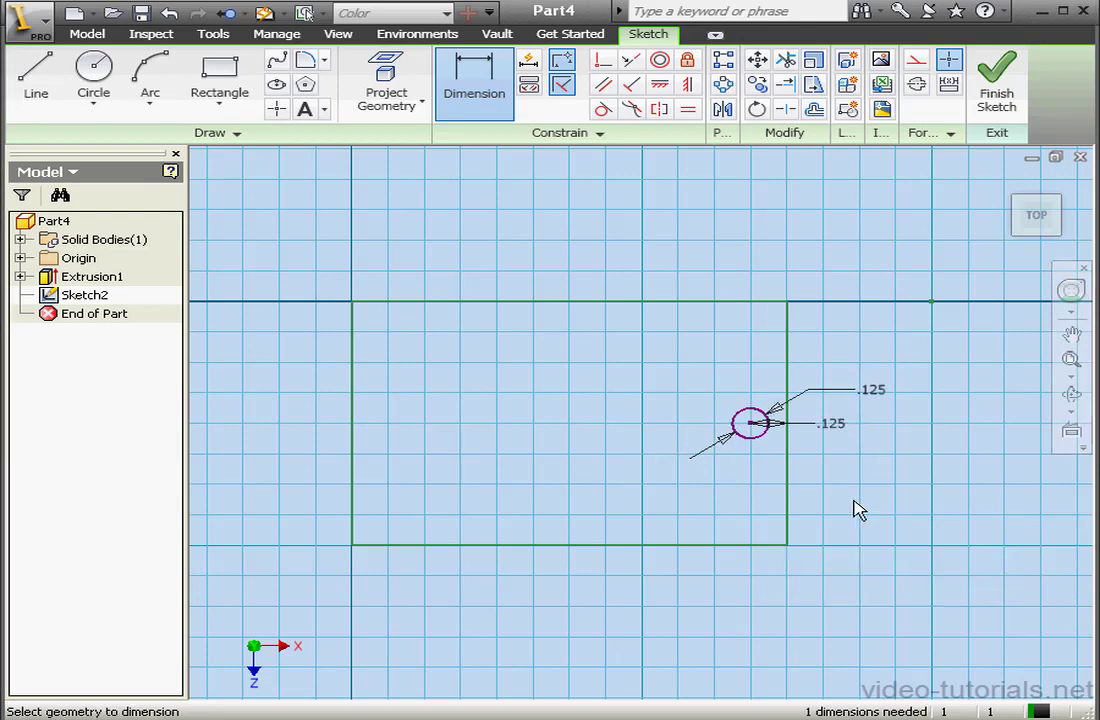
Cut-extrude the .125 circle .25 in deep into the block as Extrusion2.
left_click(995, 80)
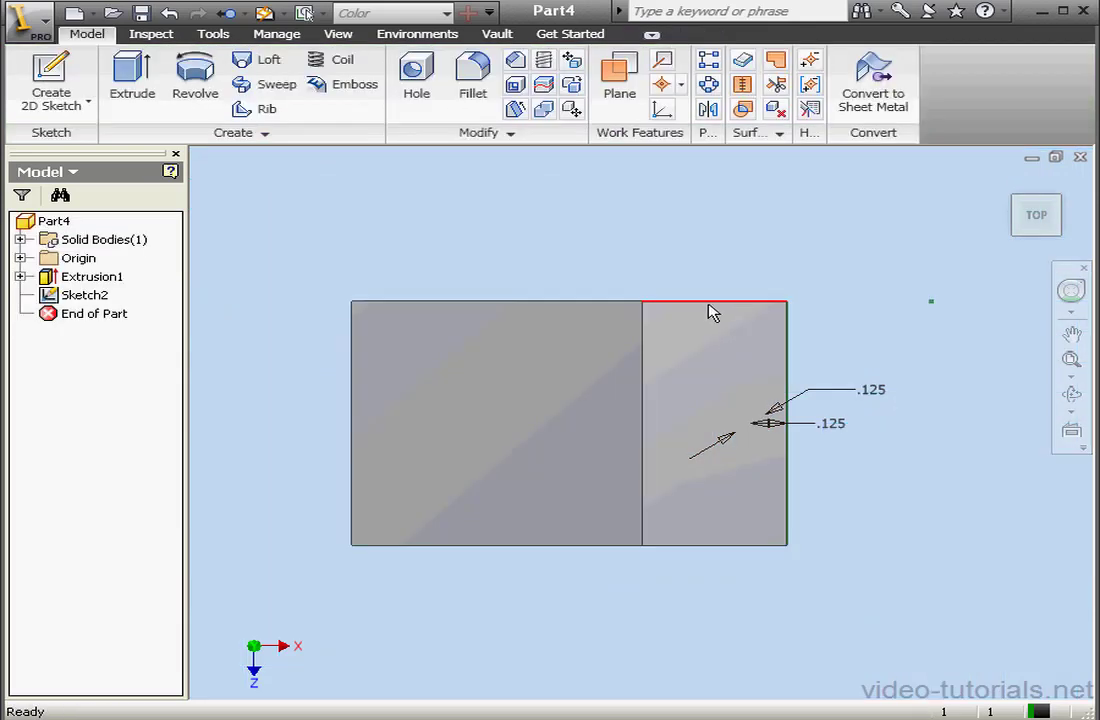
left_click(150, 98)
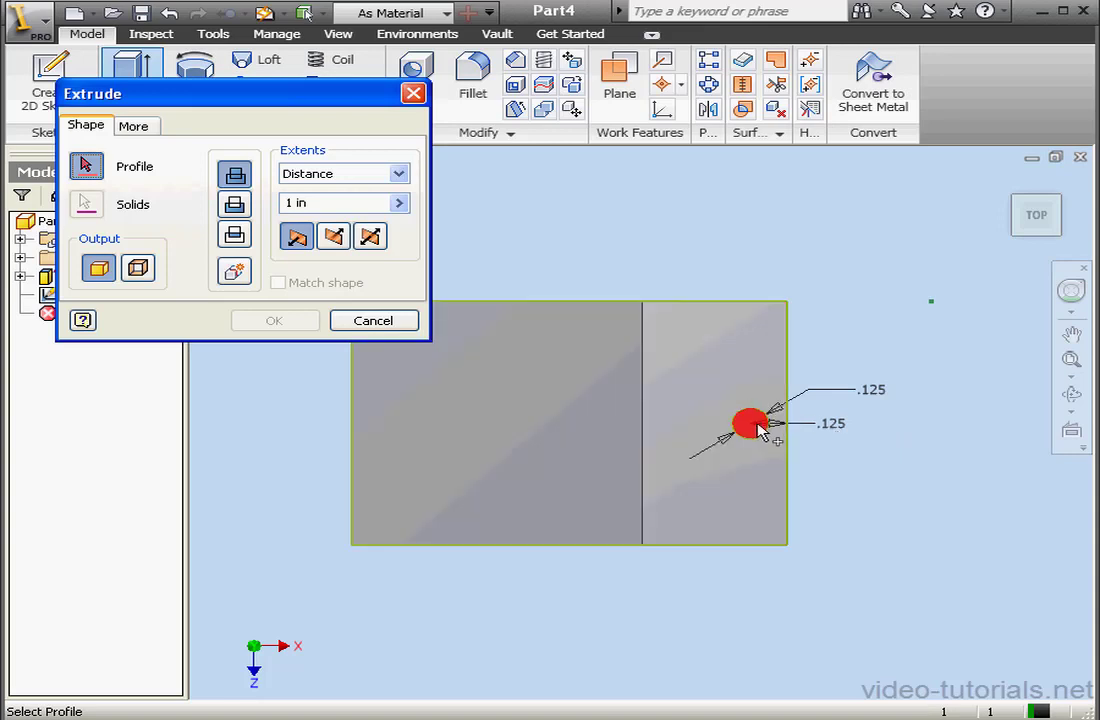
left_click(752, 423)
left_click(234, 206)
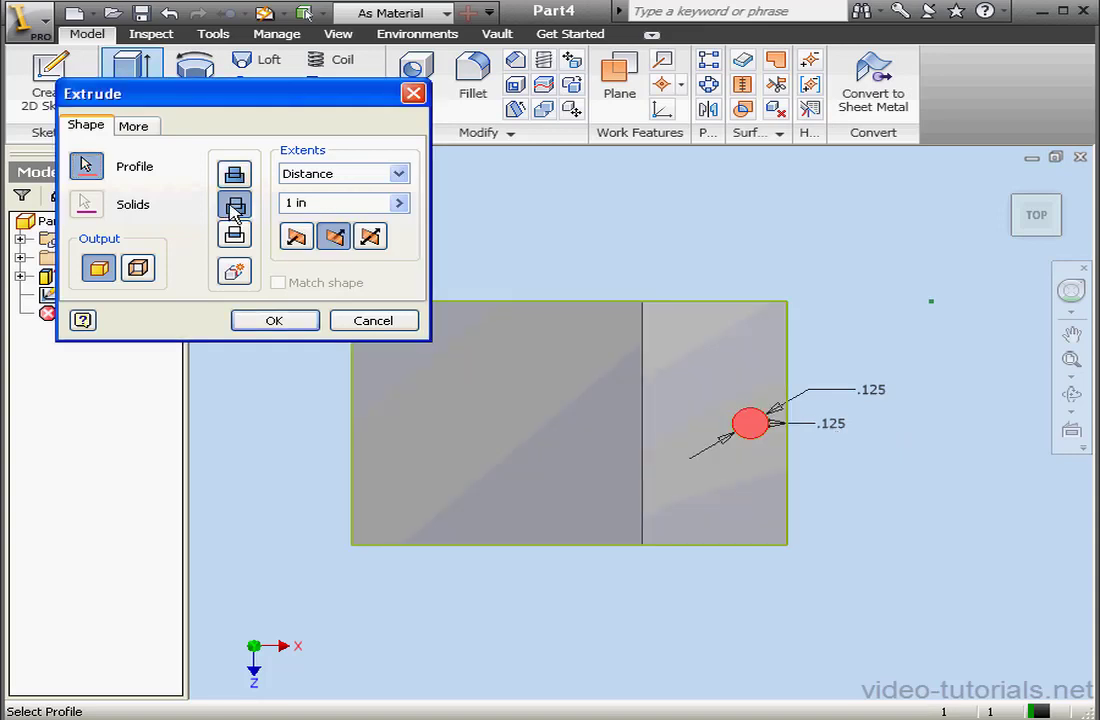
left_click_drag(323, 205, 270, 207)
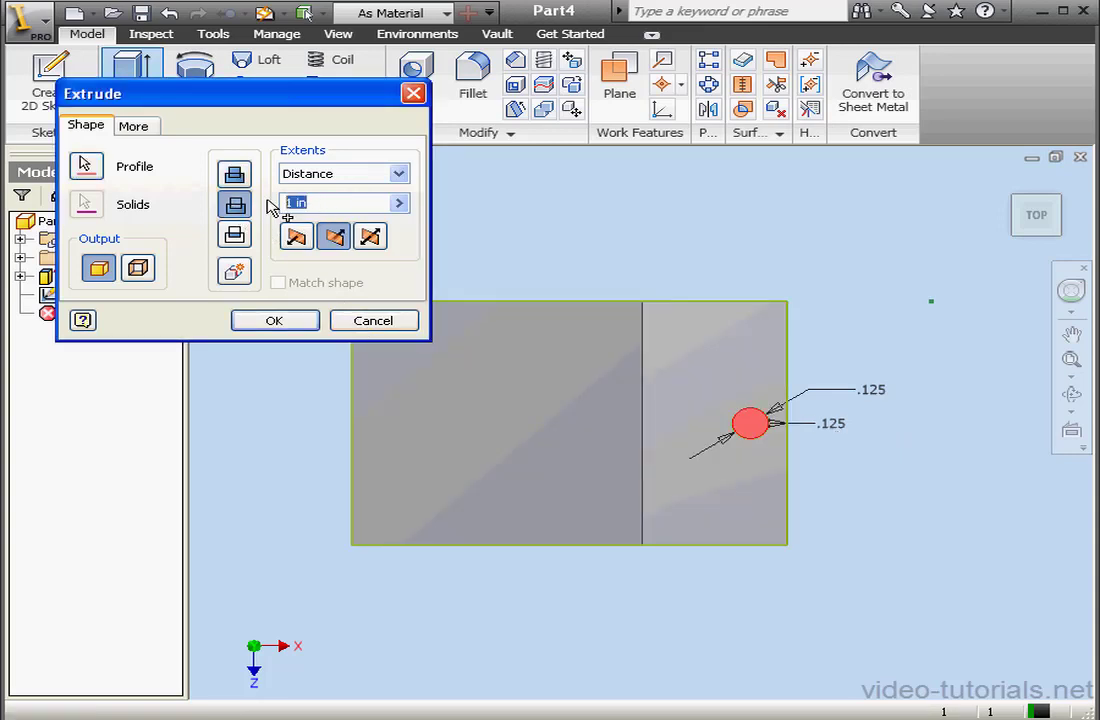
type(".25")
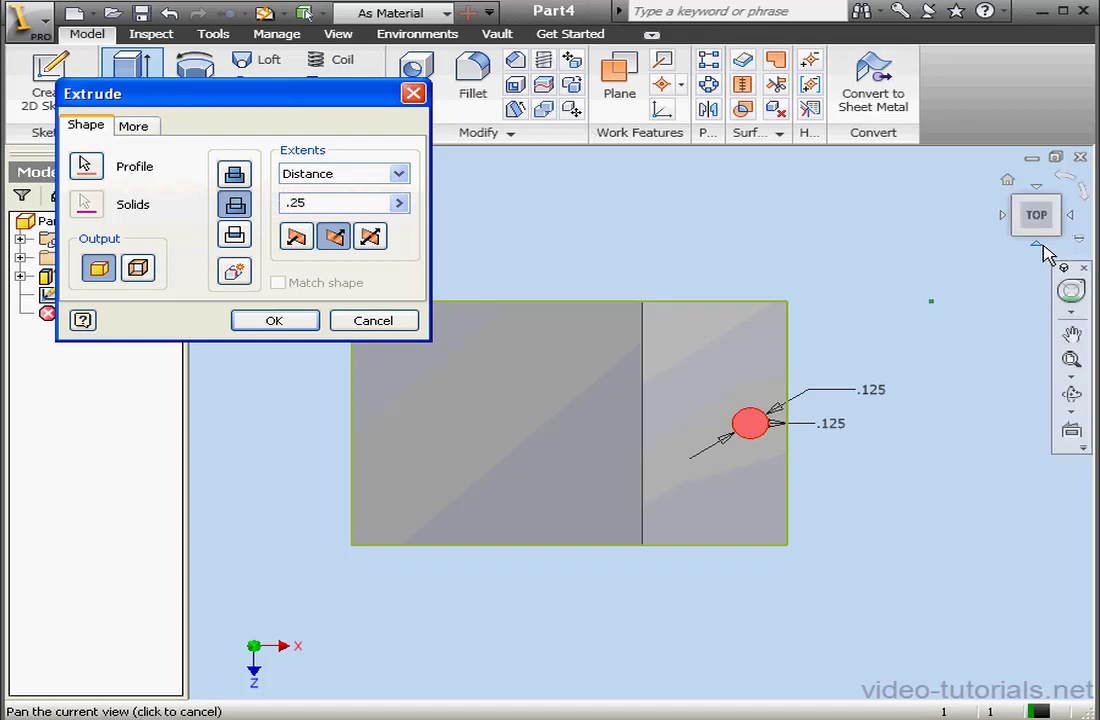
left_click(1038, 245)
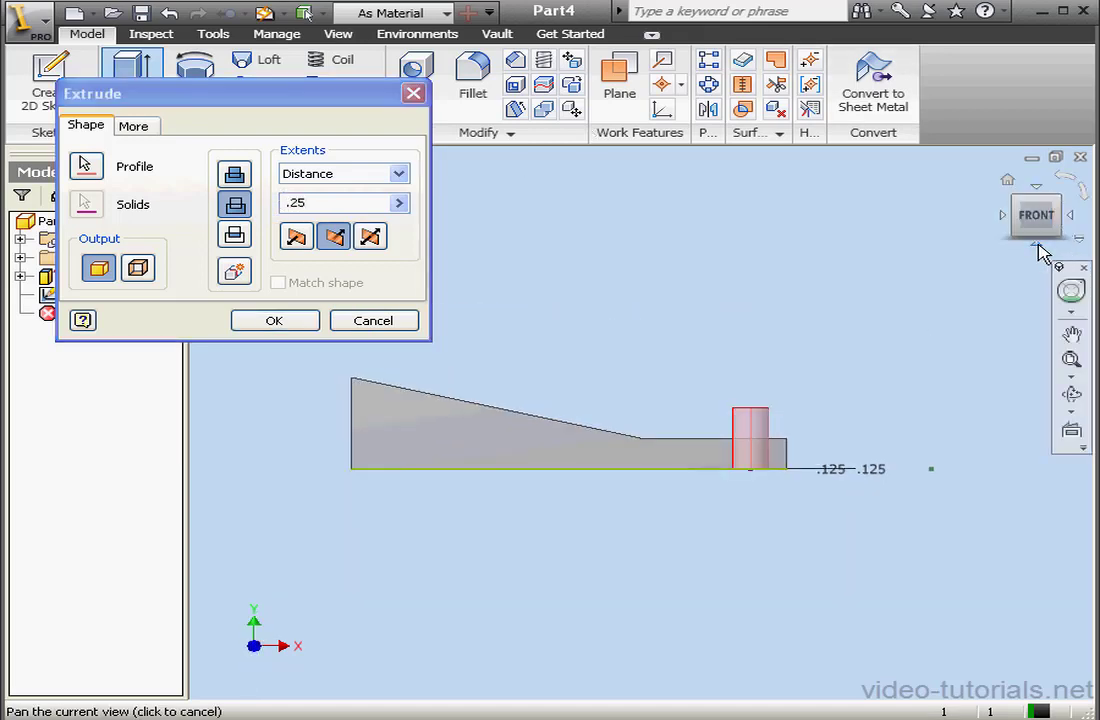
left_click(309, 319)
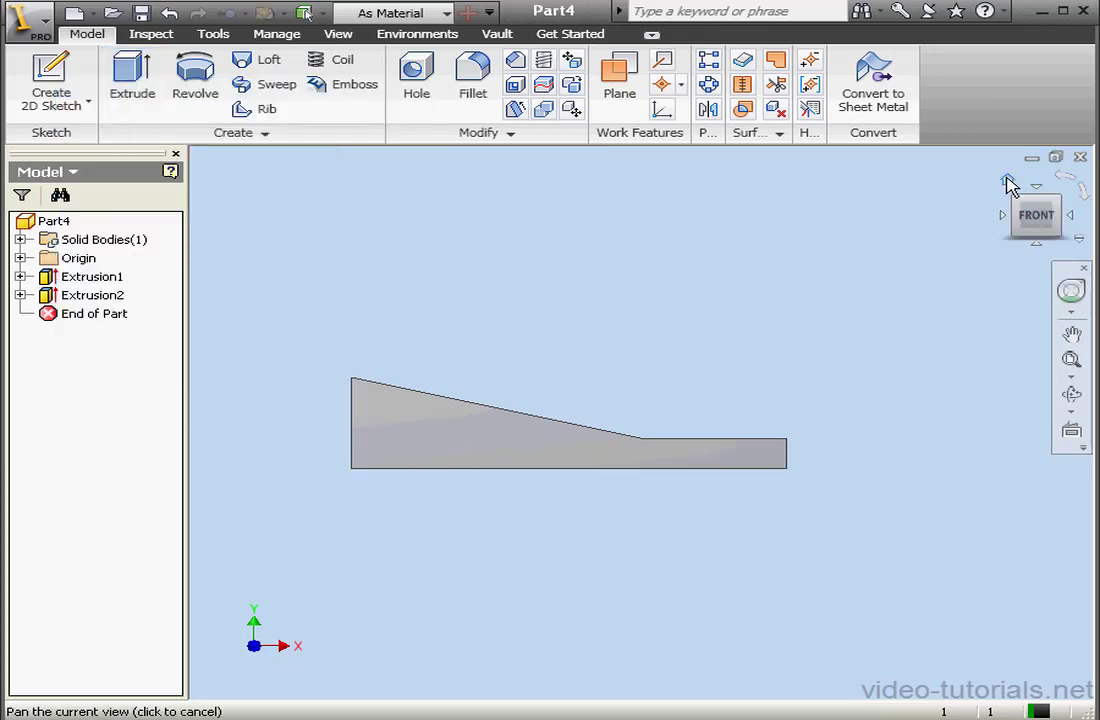
Pick Extrusion2 to pattern along the block's long bottom edge.
left_click(1008, 182)
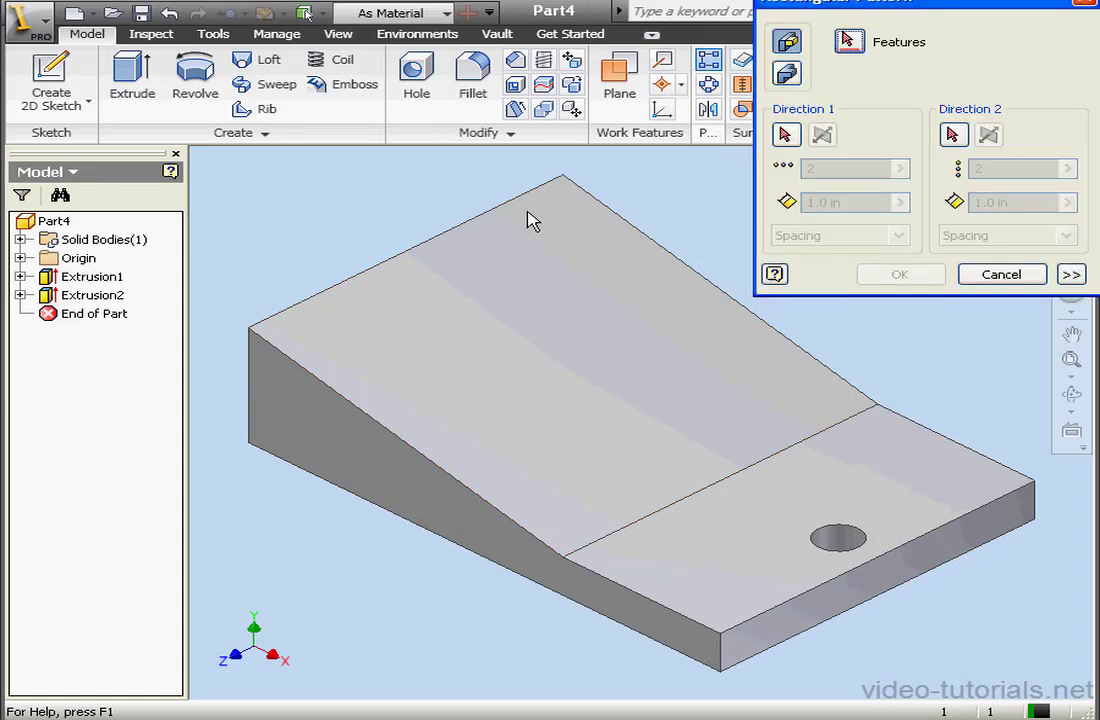
left_click_drag(918, 0, 889, 52)
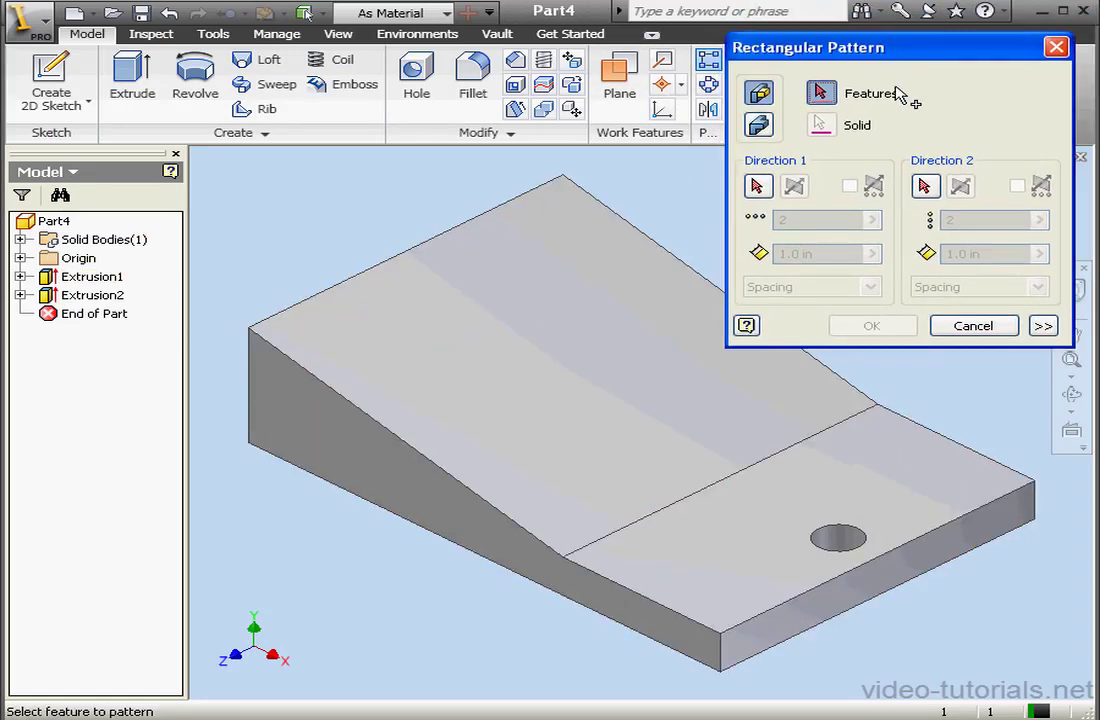
left_click(110, 296)
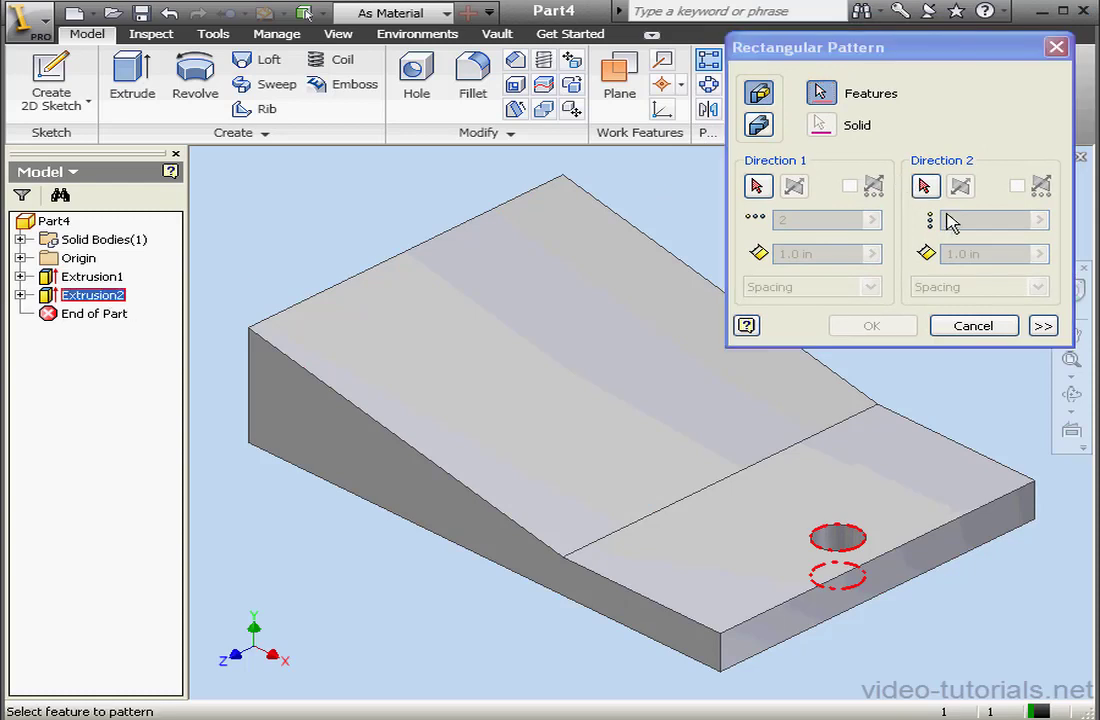
left_click(1043, 326)
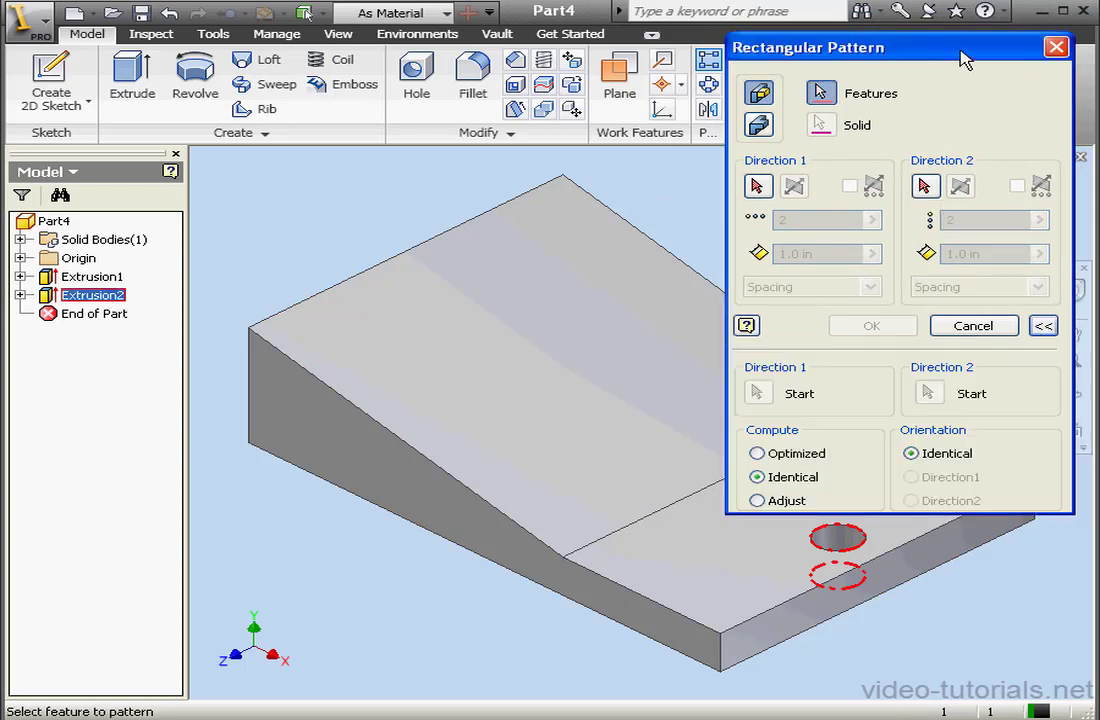
left_click_drag(960, 52, 965, 20)
left_click(765, 144)
left_click(688, 663)
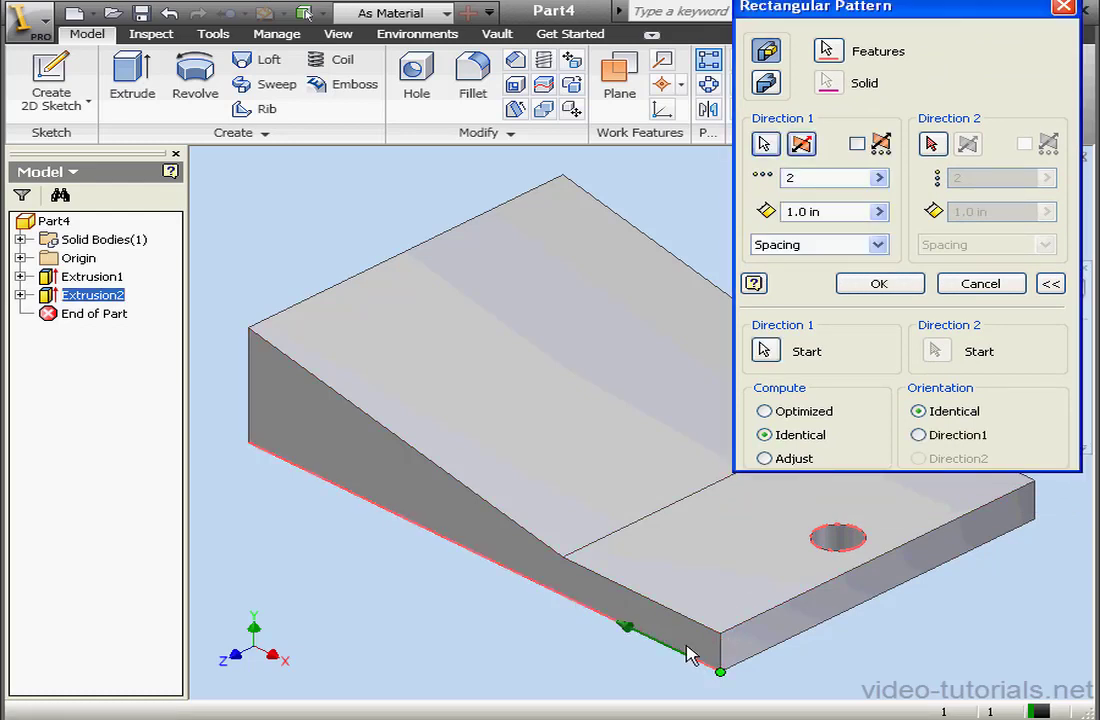
Set .25 spacing with Optimized compute and create the two-hole pattern.
left_click(837, 212)
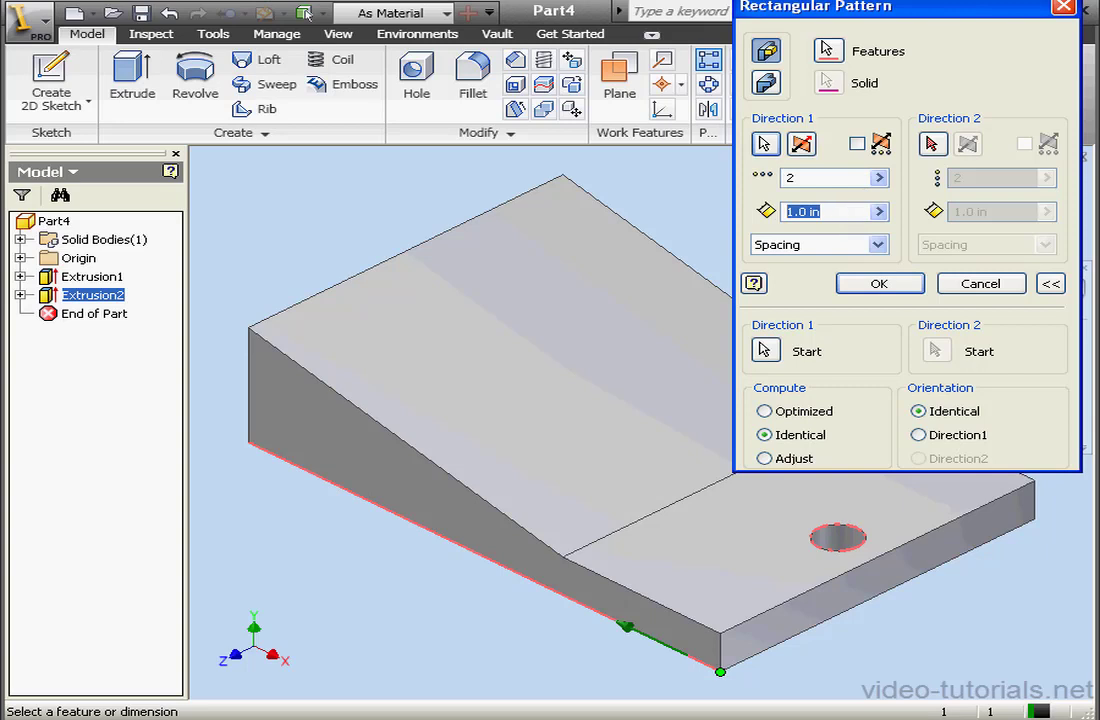
type(".25")
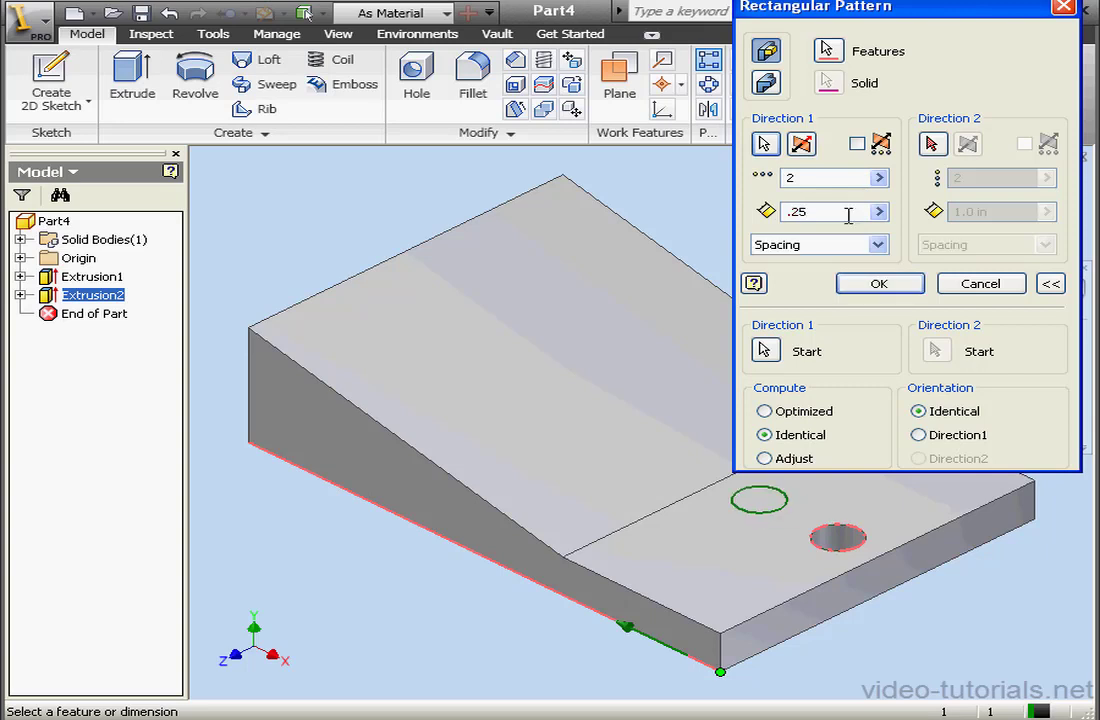
left_click(765, 411)
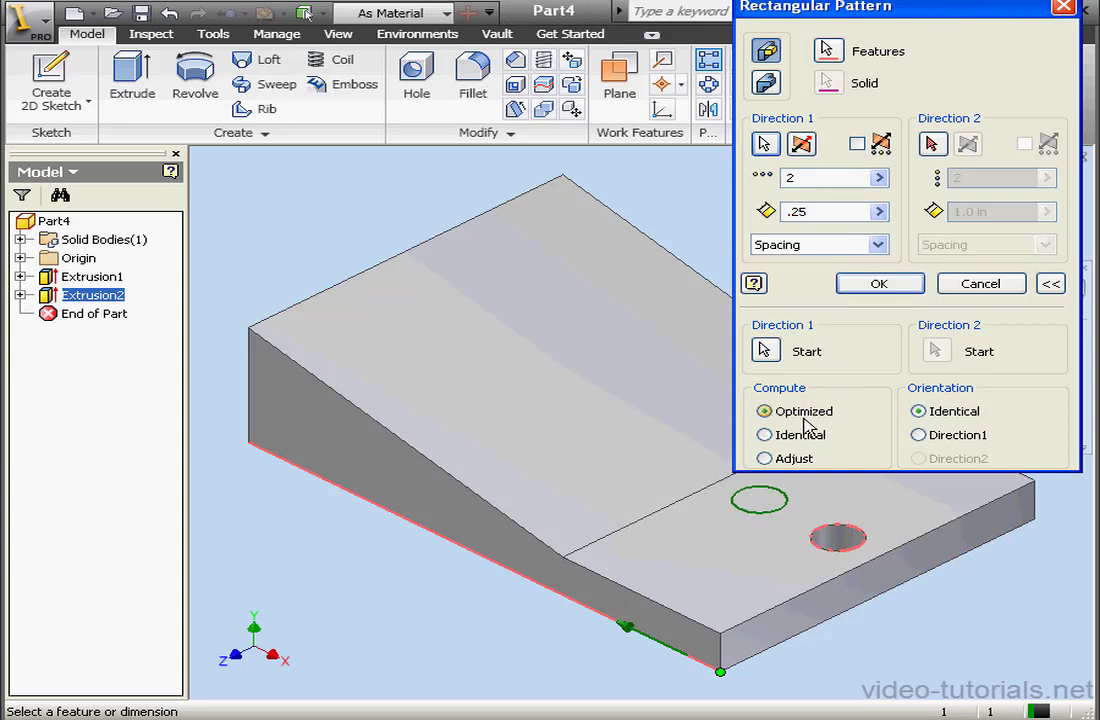
left_click(899, 285)
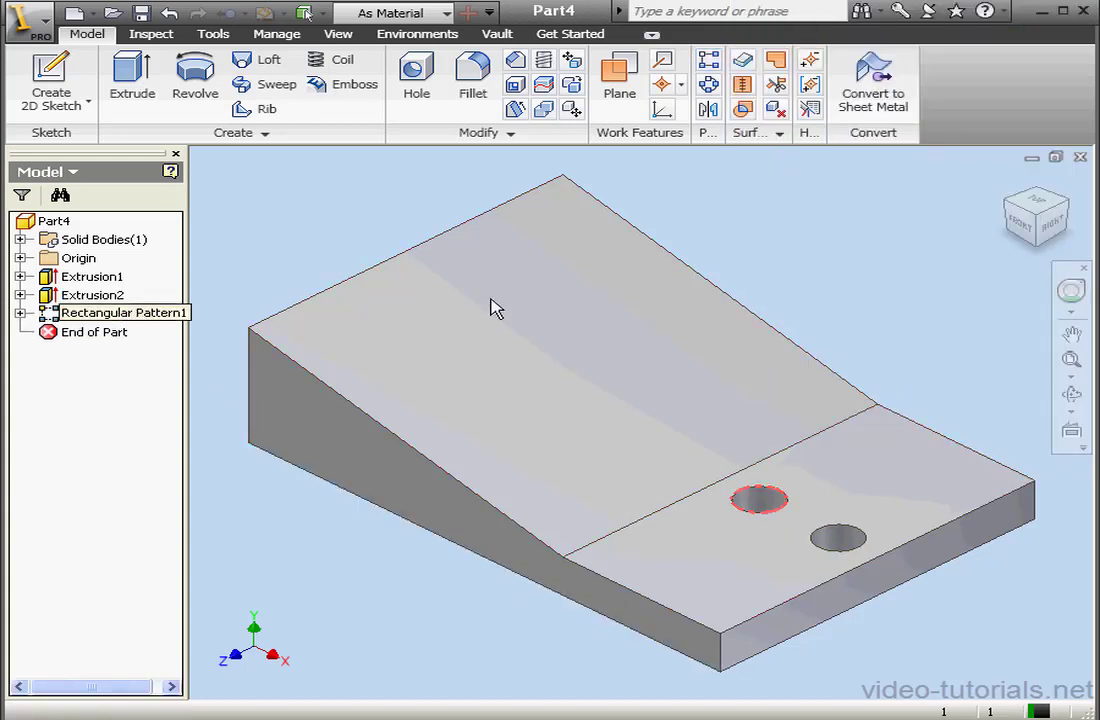
Edit Rectangular Pattern1's spacing to 0.025 in, which triggers the failed-occurrences warning.
double_click(806, 233)
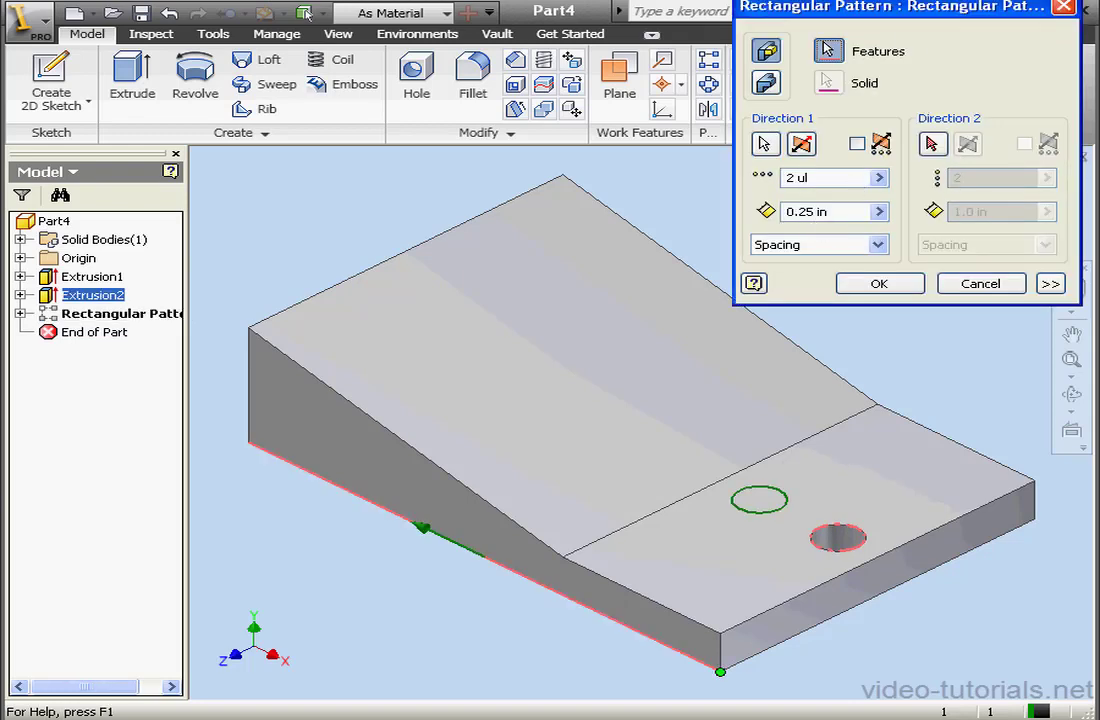
left_click(1050, 303)
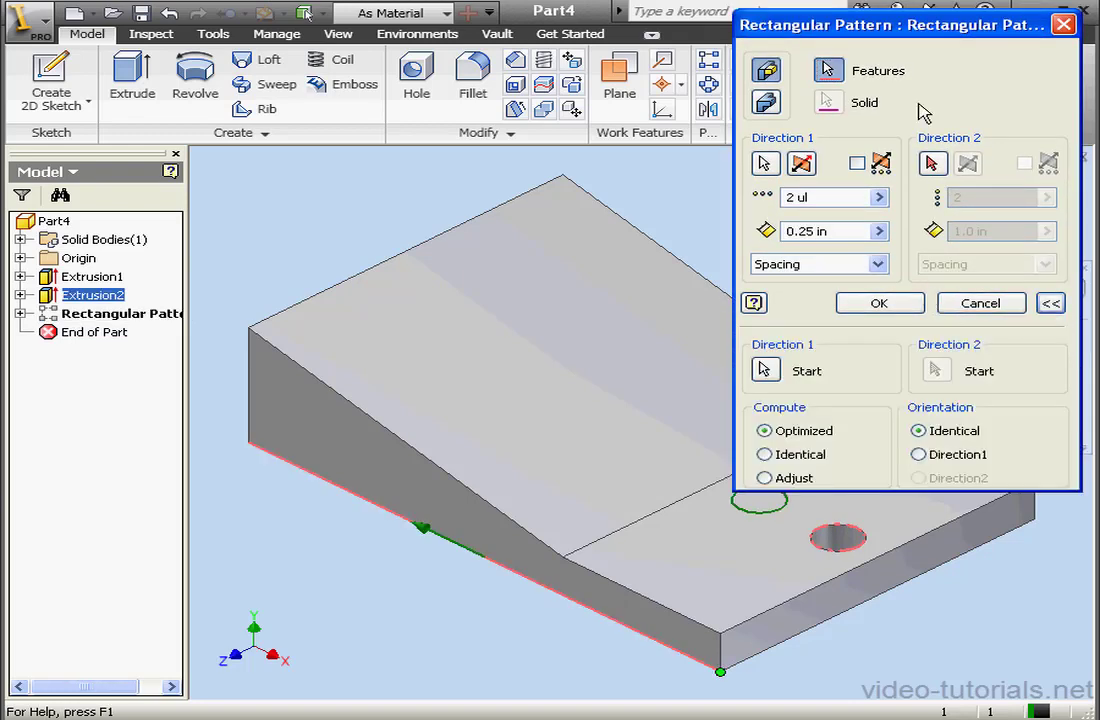
left_click_drag(943, 27, 943, 16)
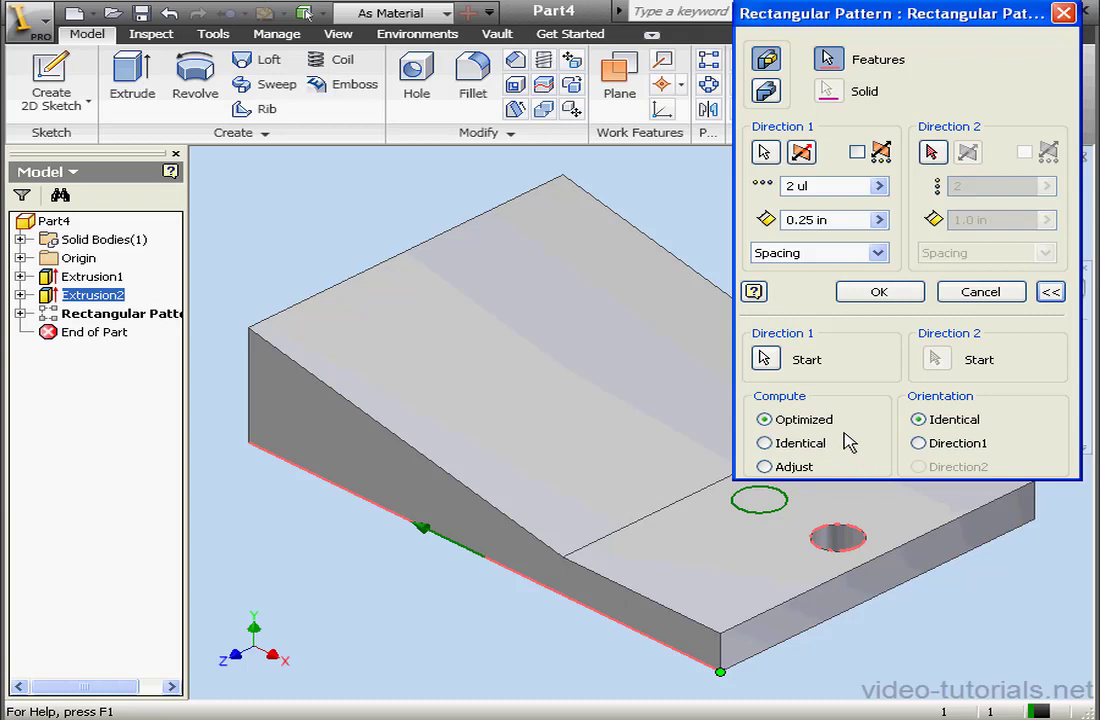
left_click(797, 219)
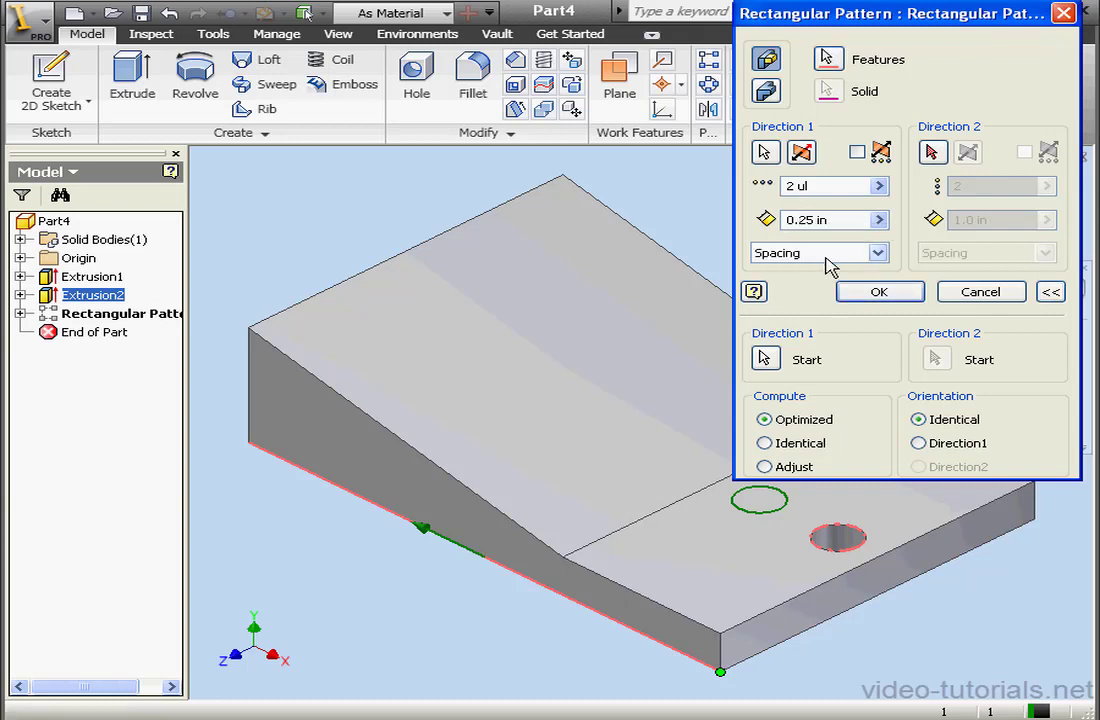
type("0")
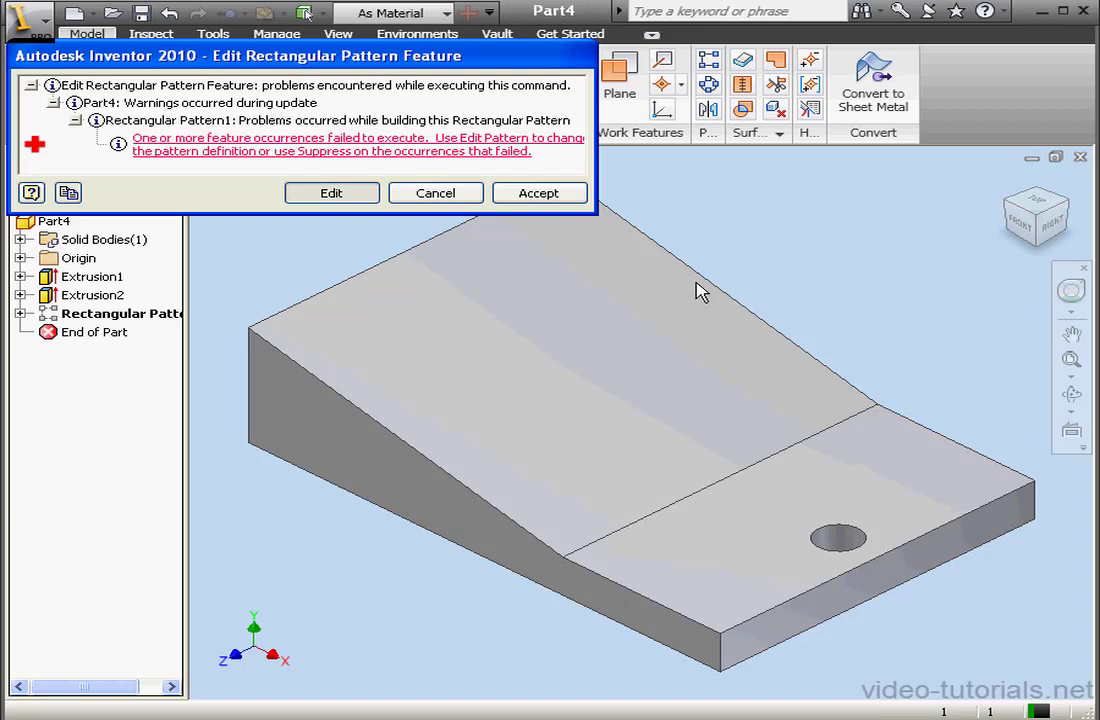
Dismiss the warning, switch compute to Identical, and enter 0.875 in spacing.
key("Return")
left_click(1050, 291)
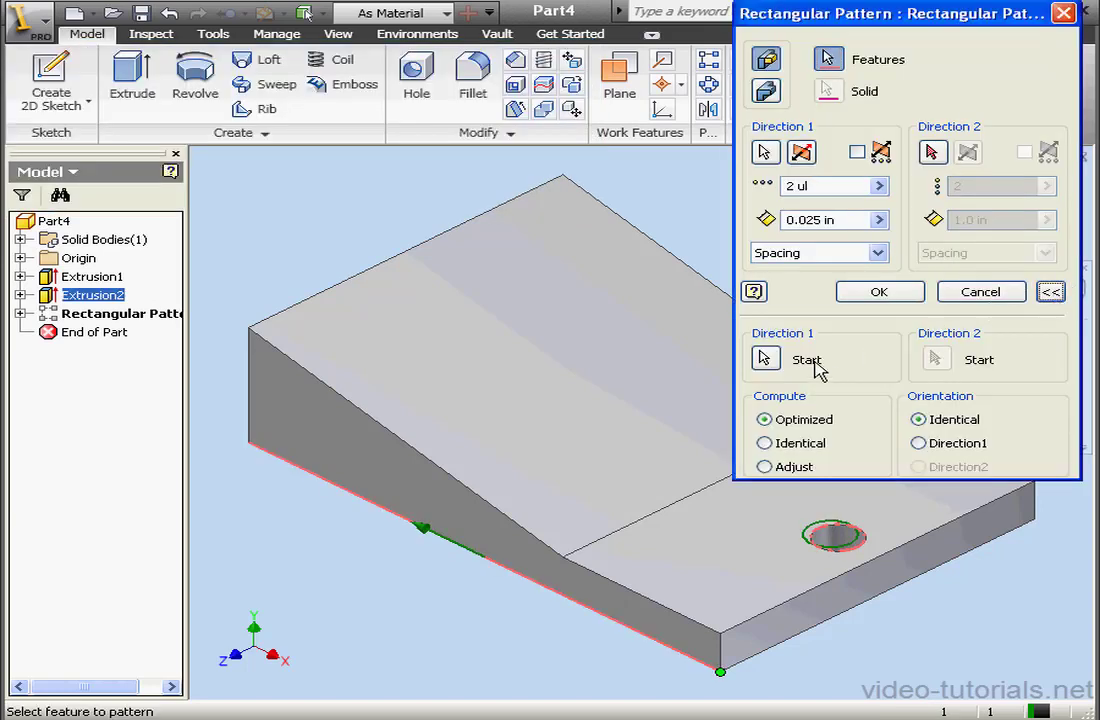
left_click(765, 443)
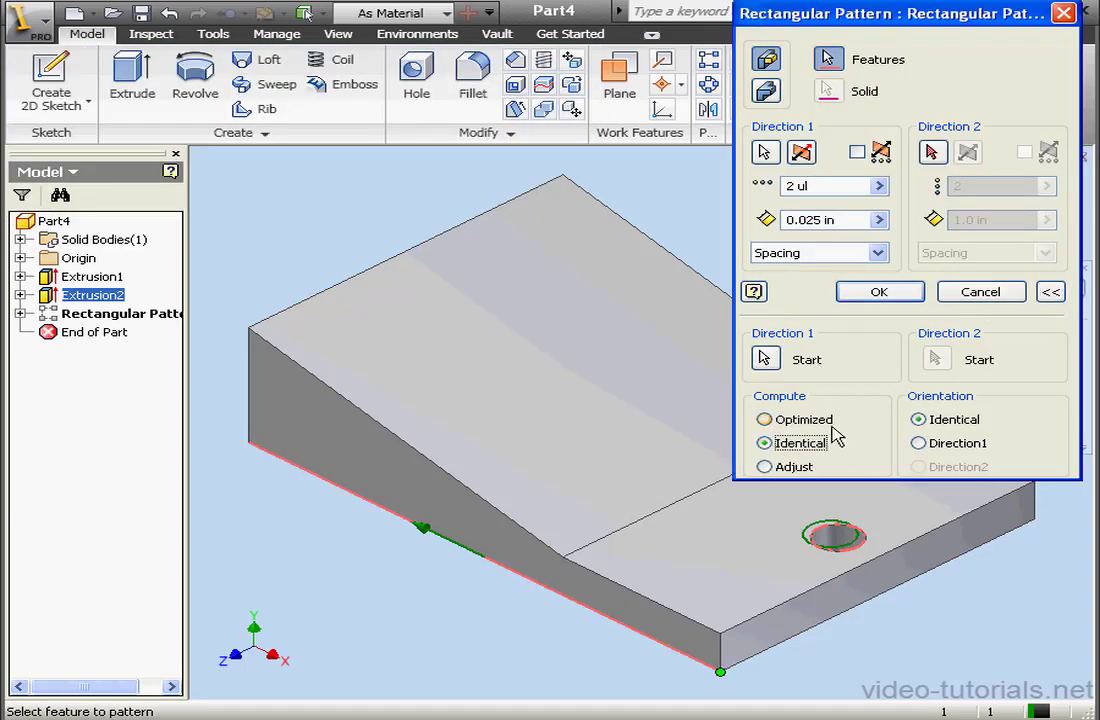
left_click(897, 300)
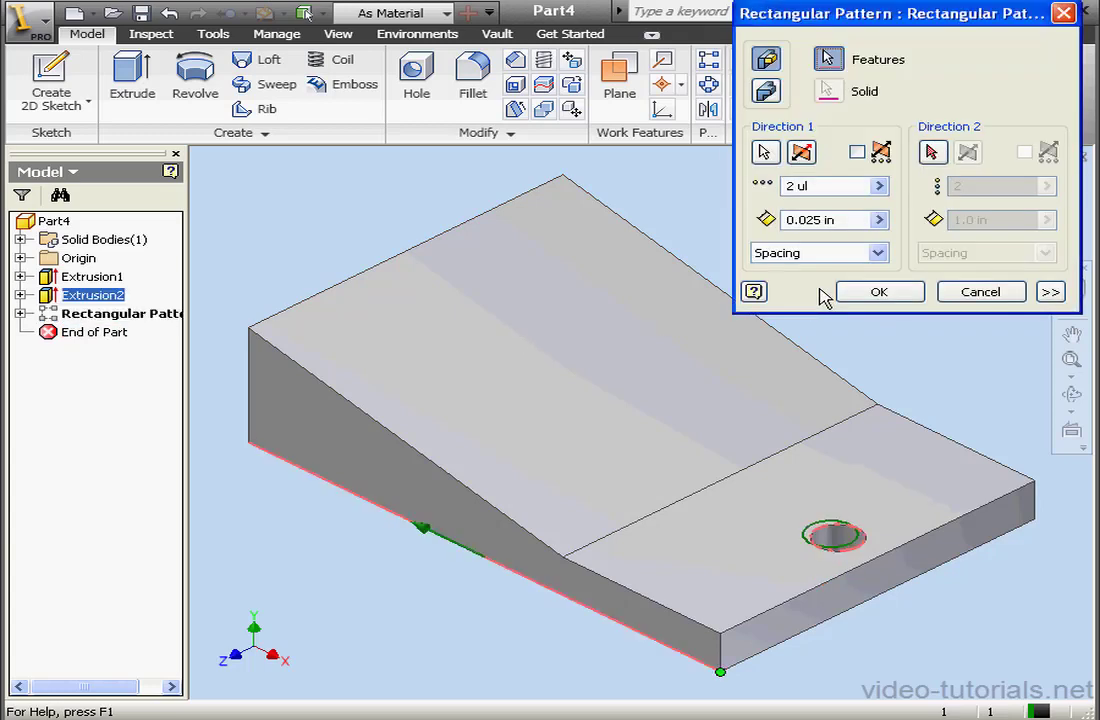
left_click(1050, 291)
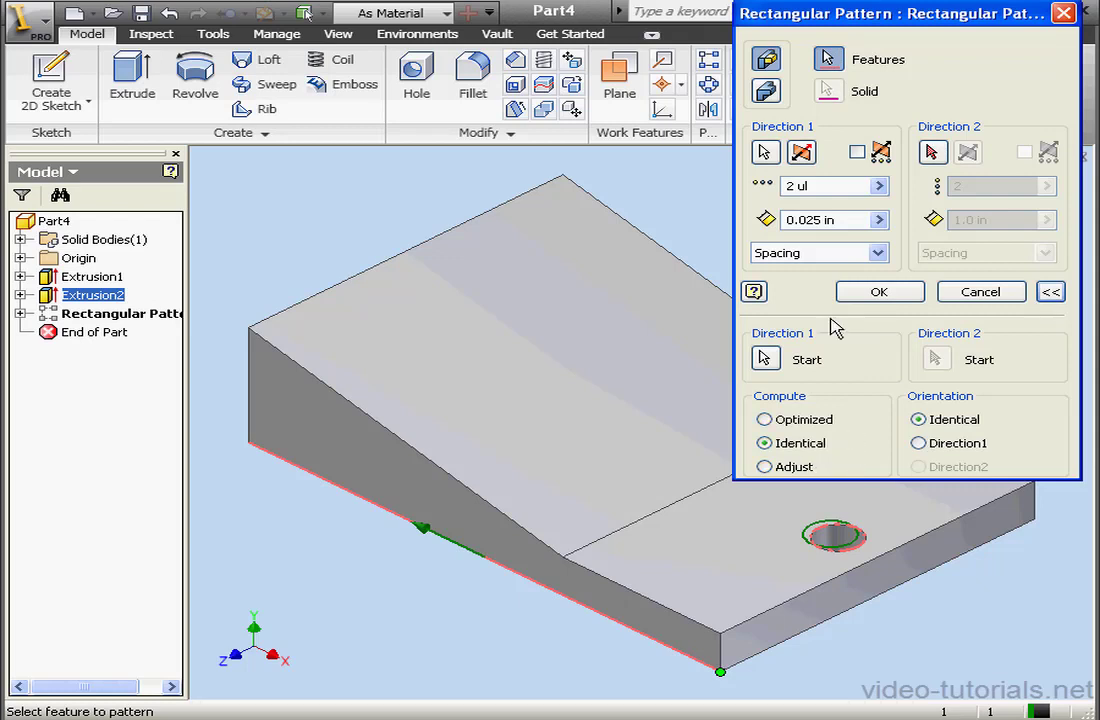
left_click_drag(836, 220, 800, 222)
type("875")
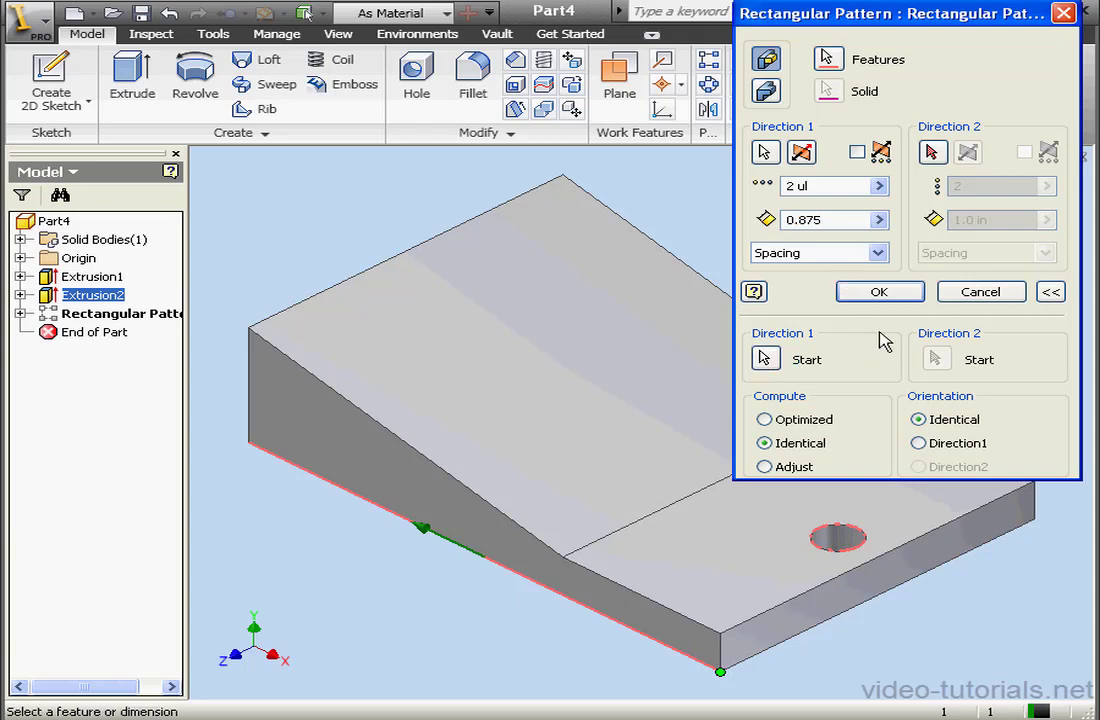
Apply the 0.875 in pattern spacing and switch the model to the Hidden Edge visual style.
left_click(882, 293)
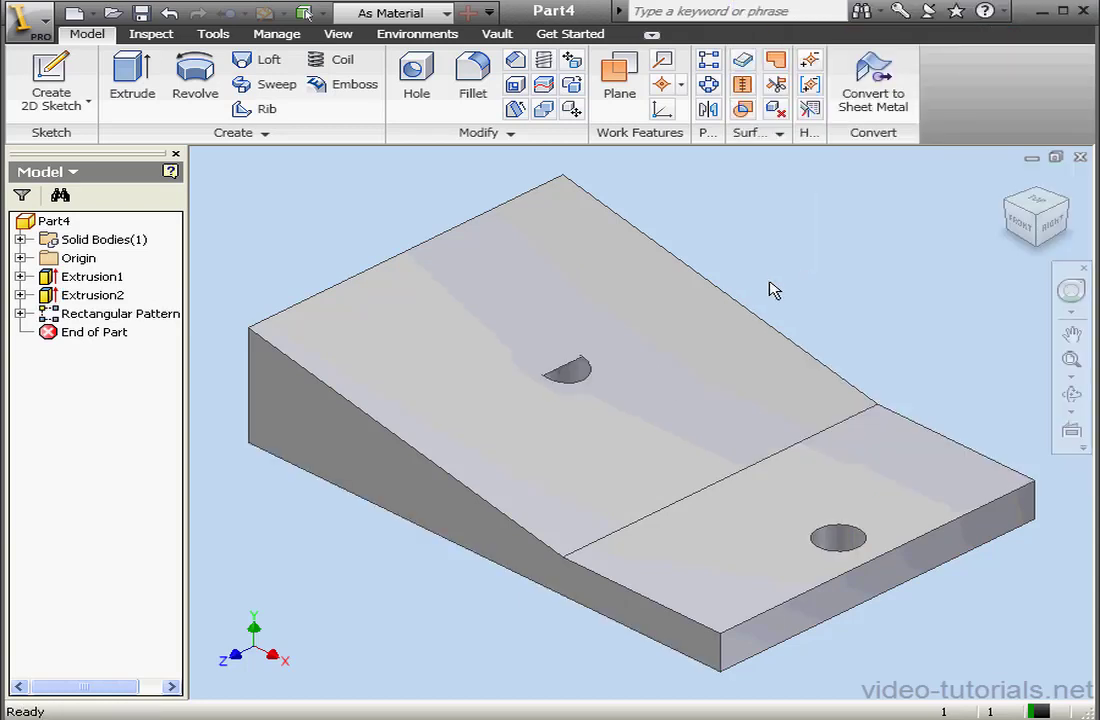
left_click(340, 36)
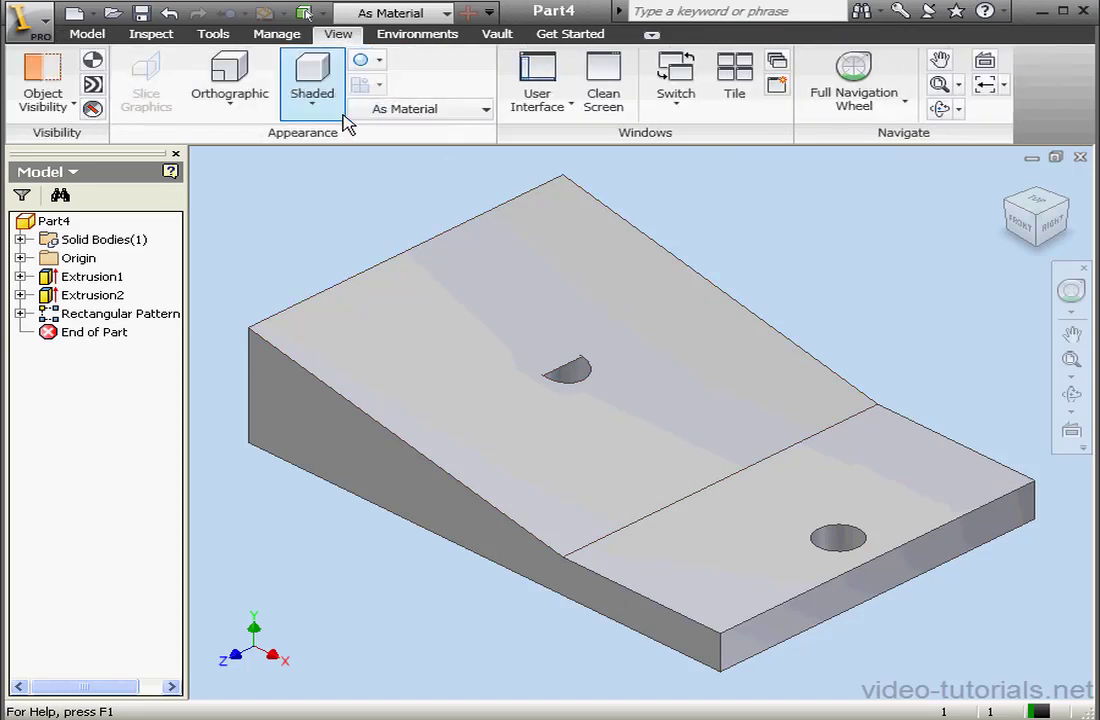
left_click(313, 105)
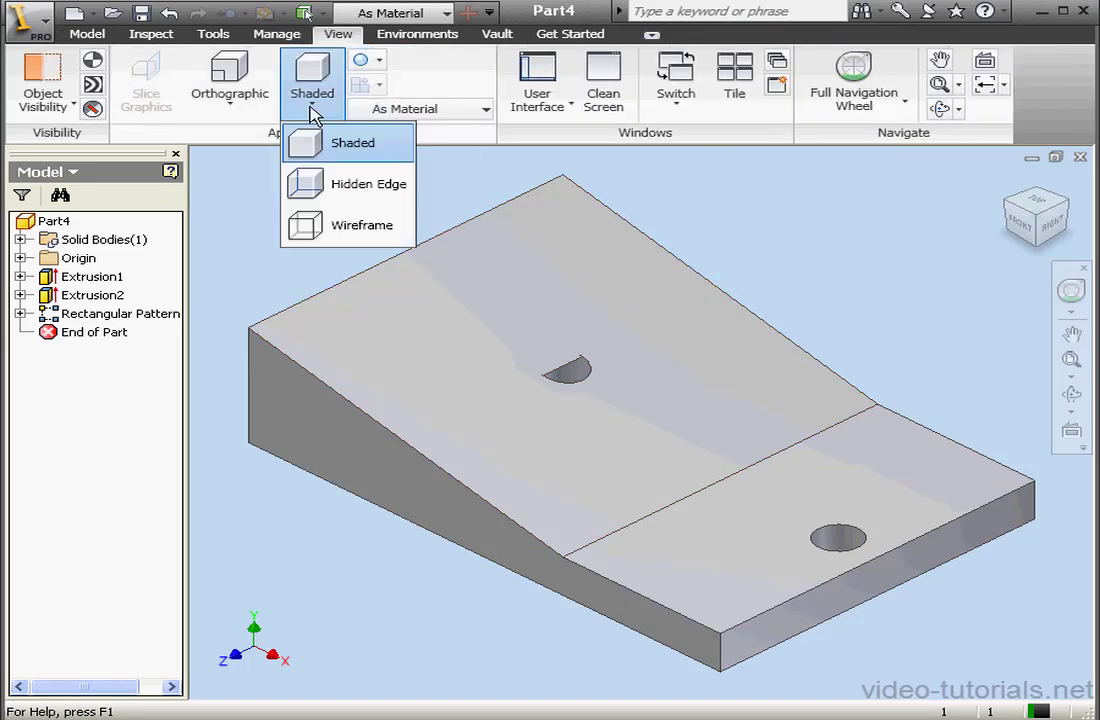
left_click(359, 187)
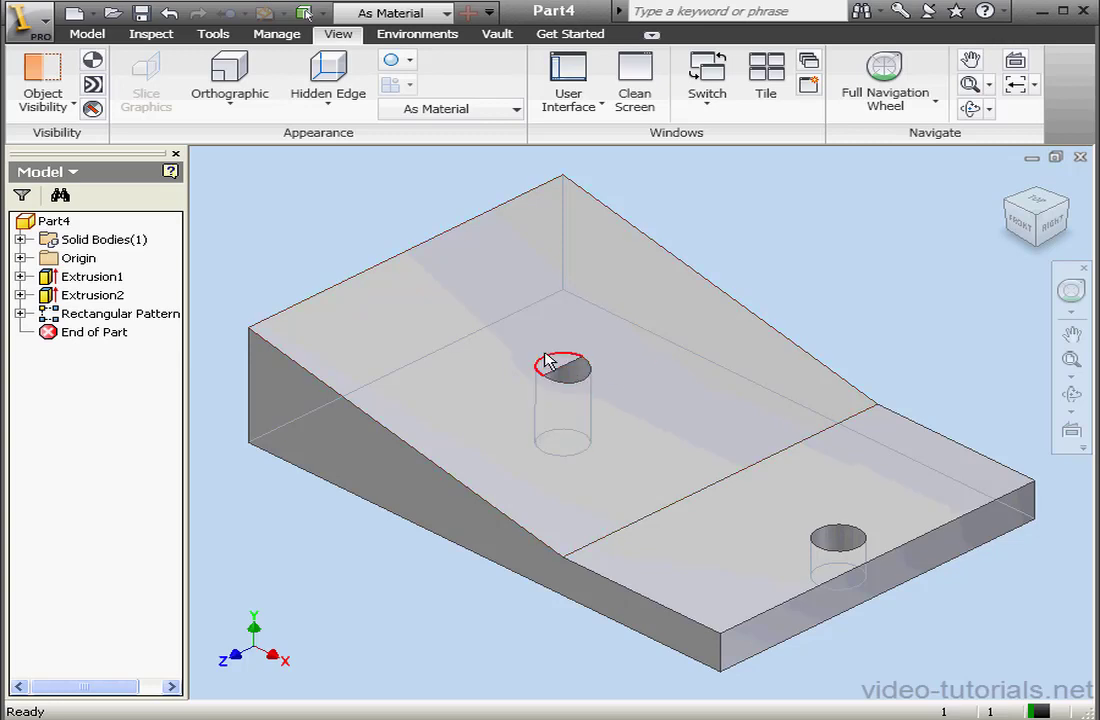
Change Extrusion2's extent from 0.25 in to All so both holes cut through the block.
double_click(100, 296)
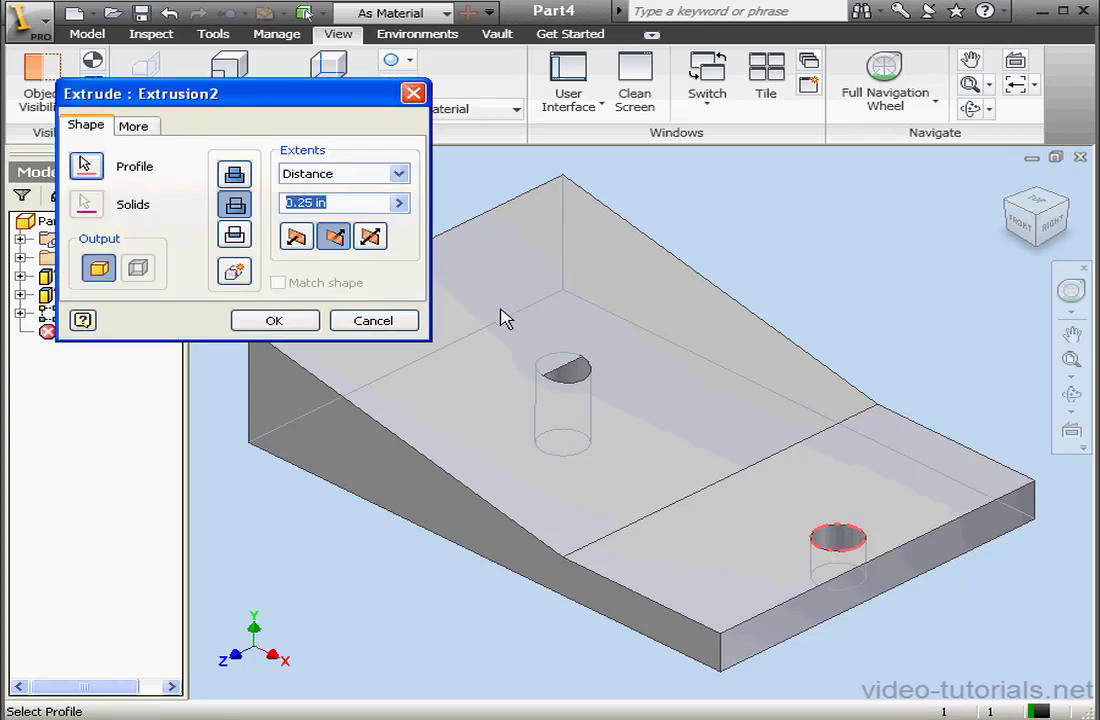
left_click(399, 174)
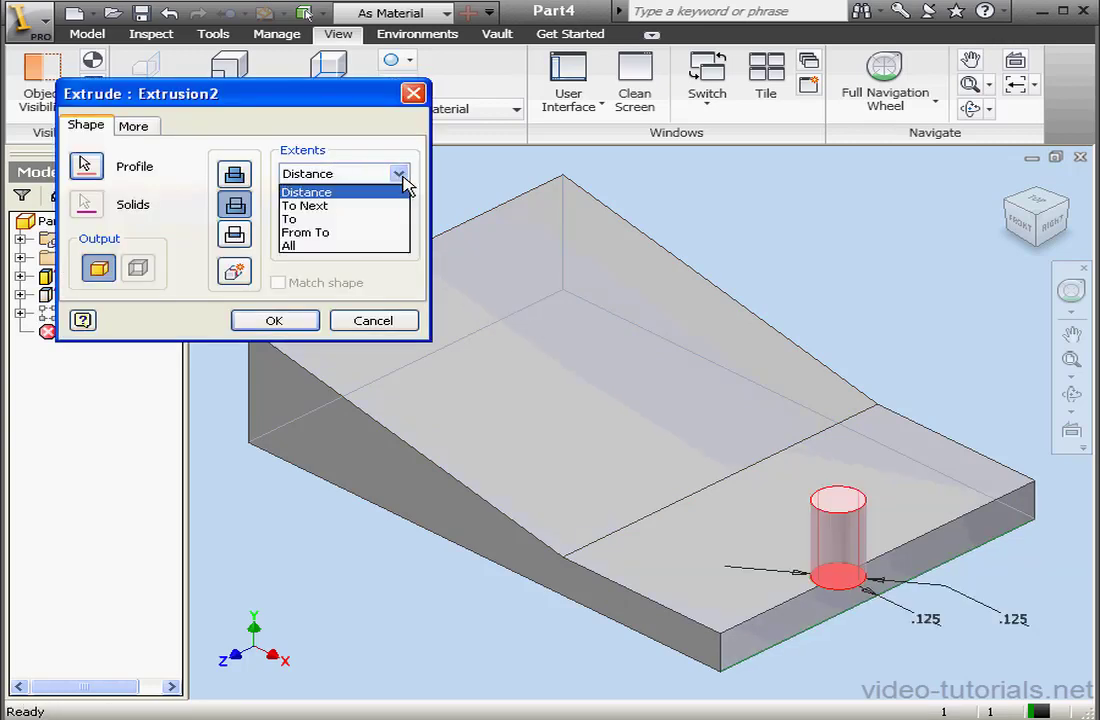
left_click(333, 247)
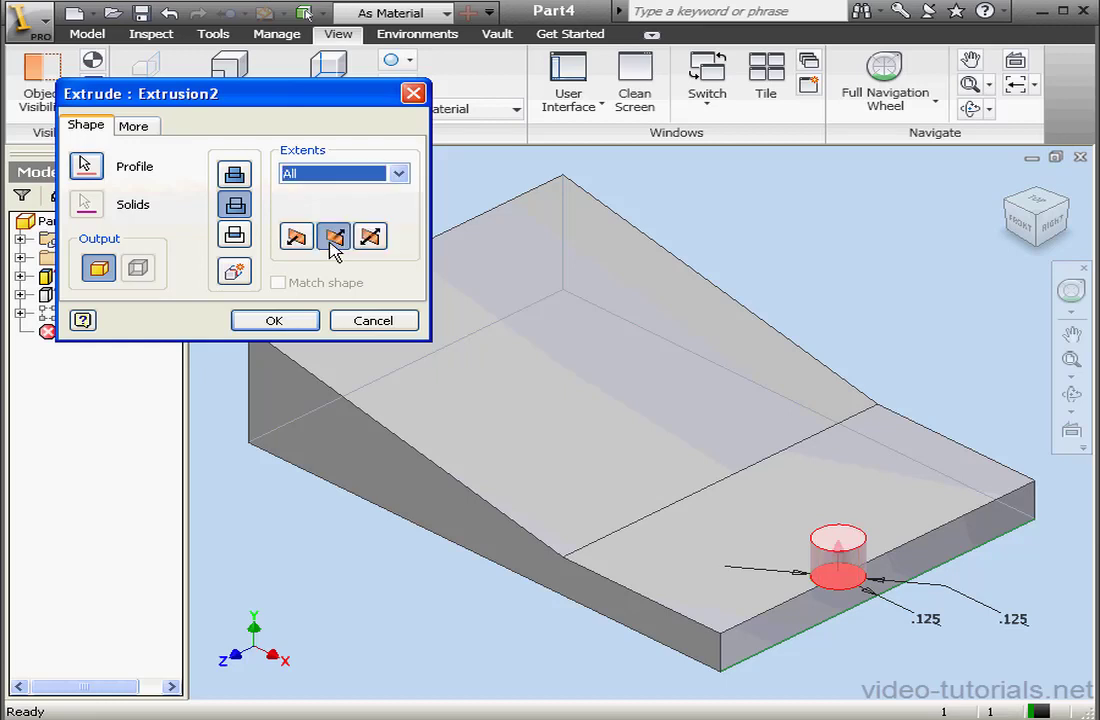
left_click(309, 322)
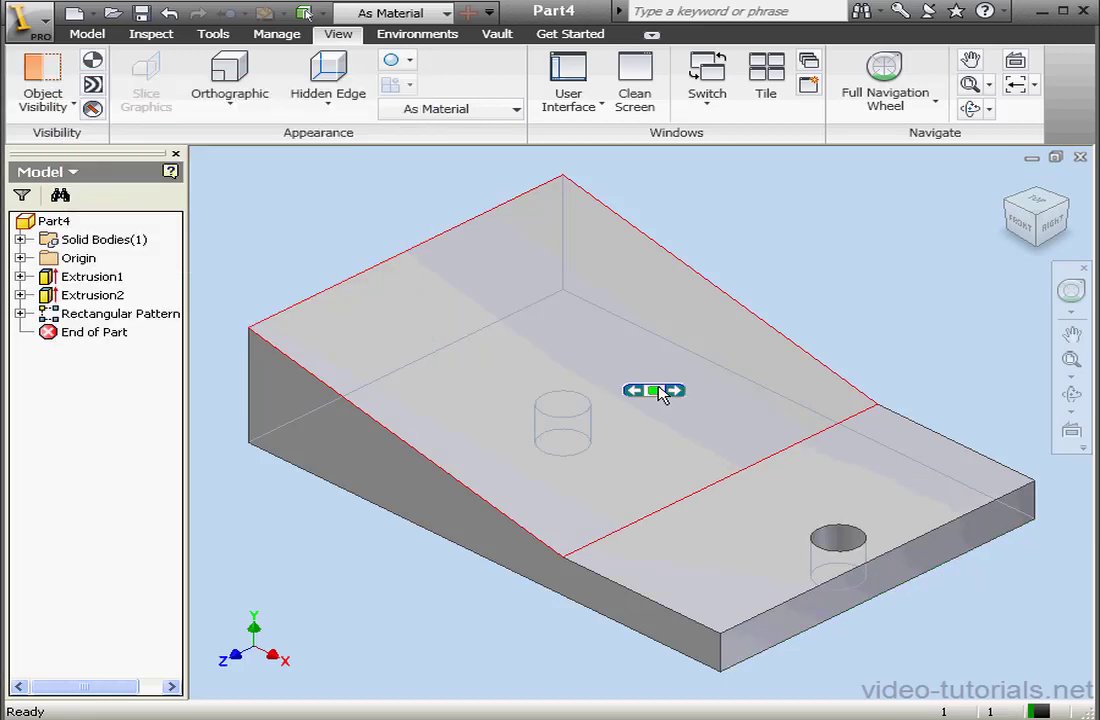
left_click(1020, 222)
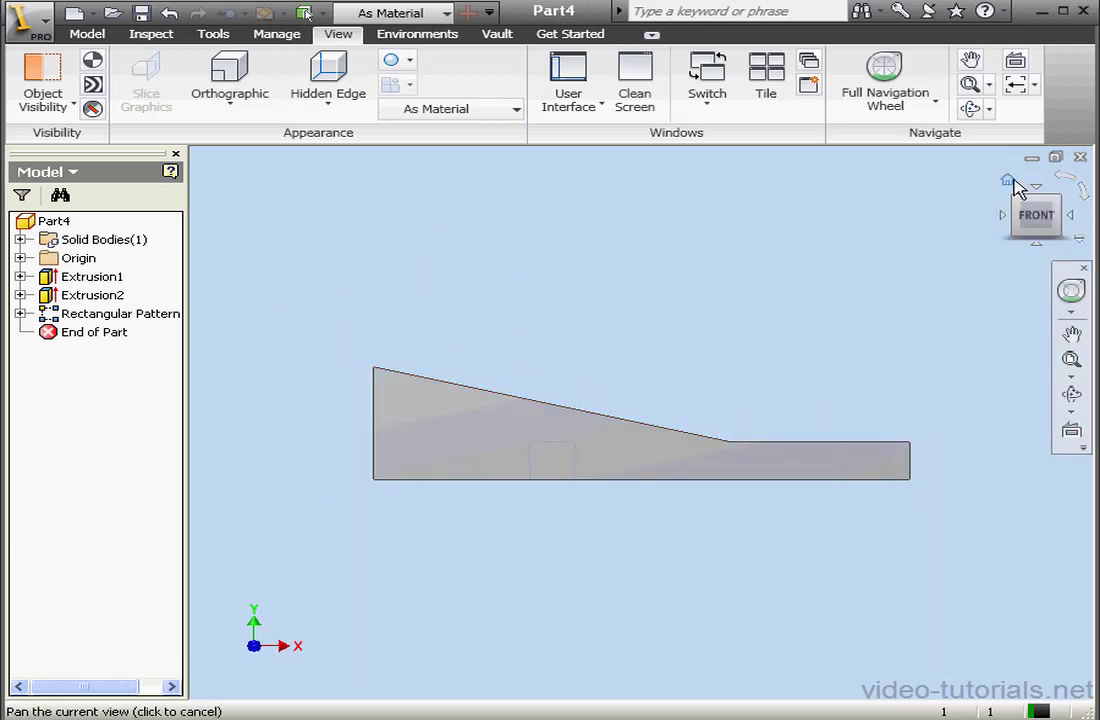
Set the rectangular hole pattern's Compute option to Adjust, keeping 2 occurrences at 0.875 in.
left_click_drag(1019, 183, 893, 210)
key("F6")
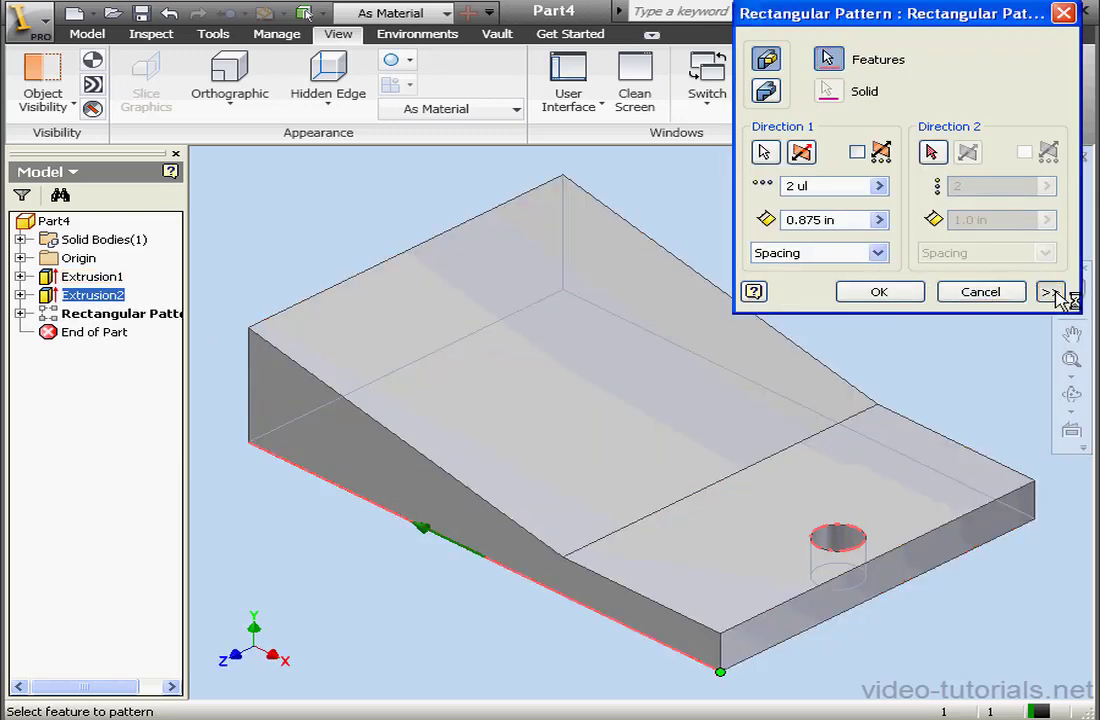
left_click(1050, 291)
left_click(768, 467)
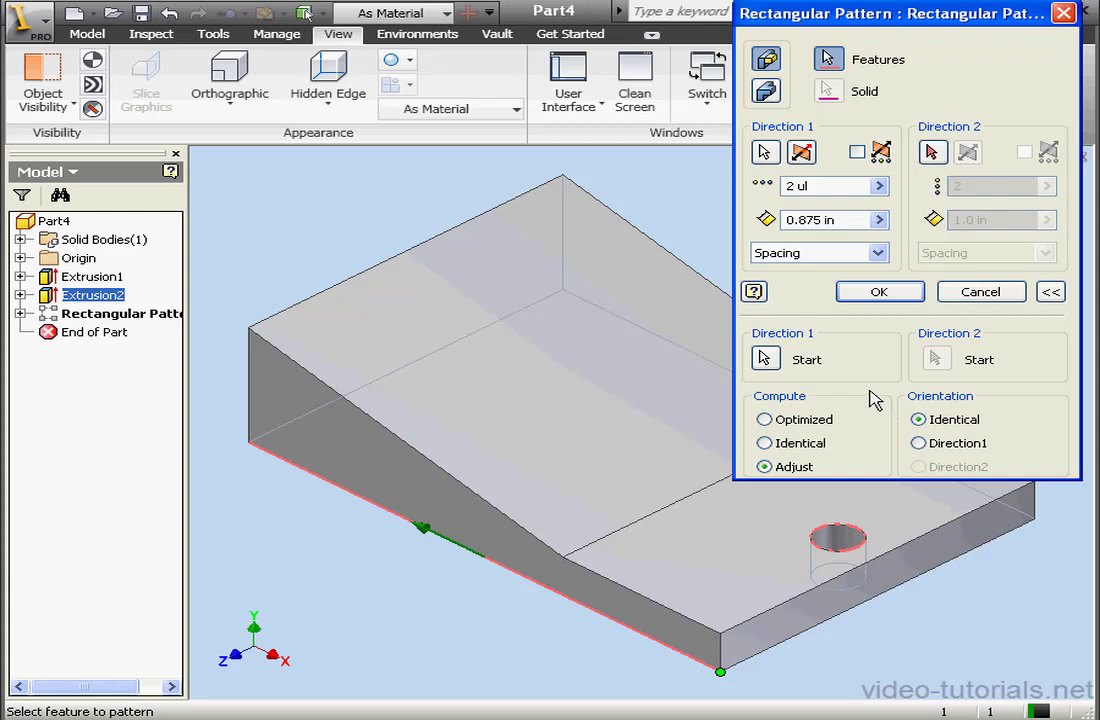
left_click(879, 291)
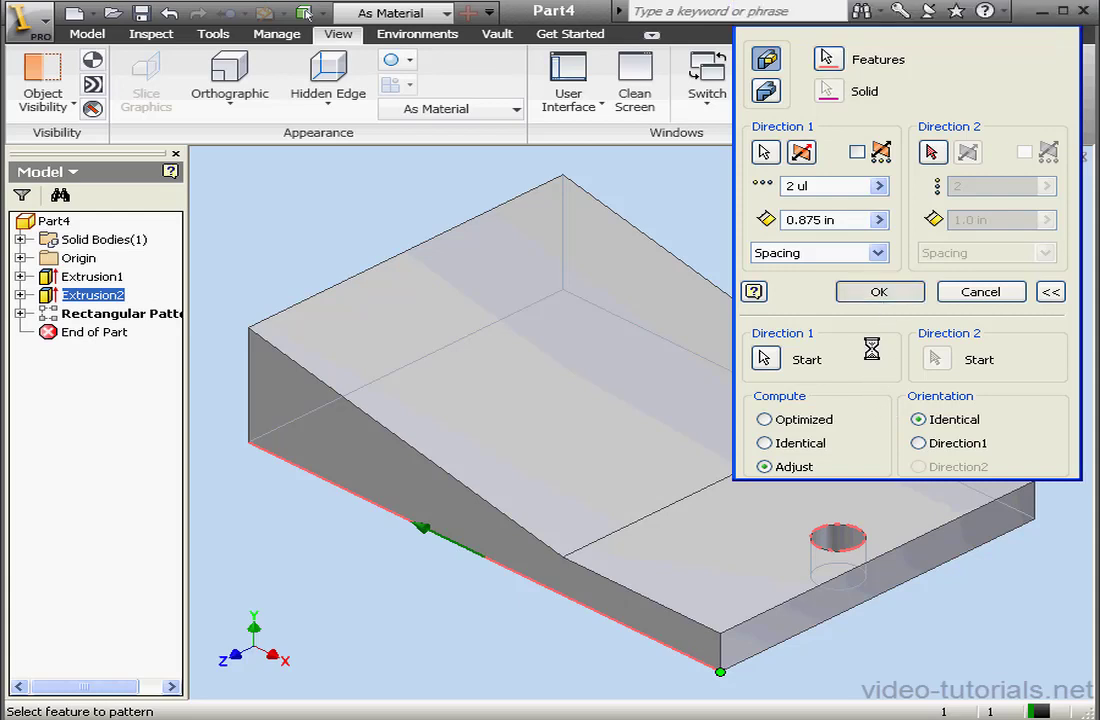